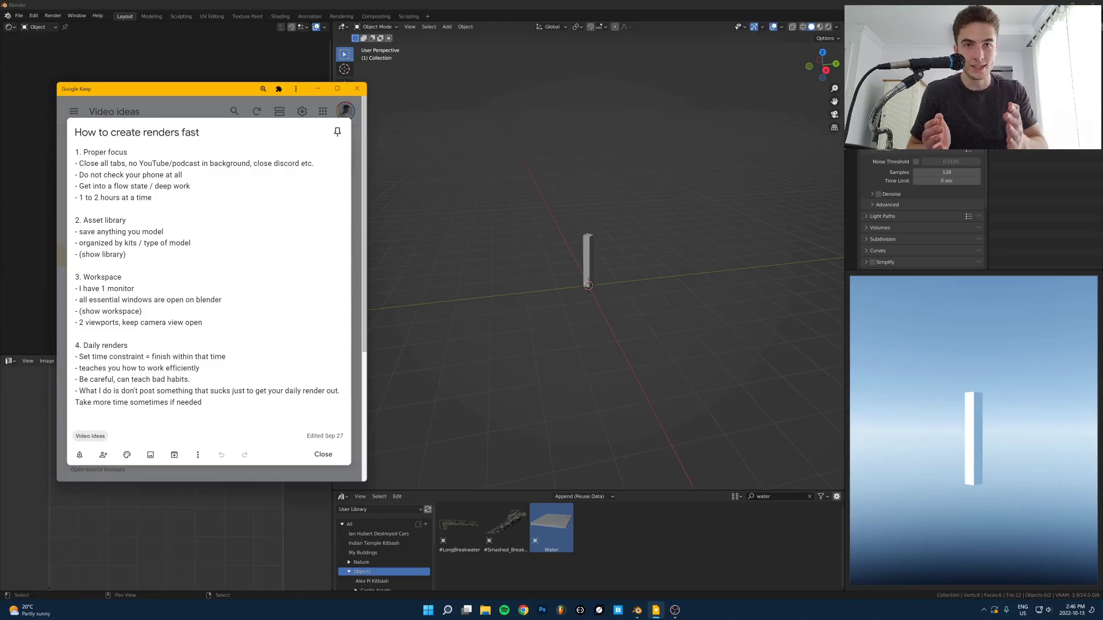
Step: Hide the Google Keep note, enlarge the asset browser in Blender and clear its "water" search filter
mouse_move(657, 612)
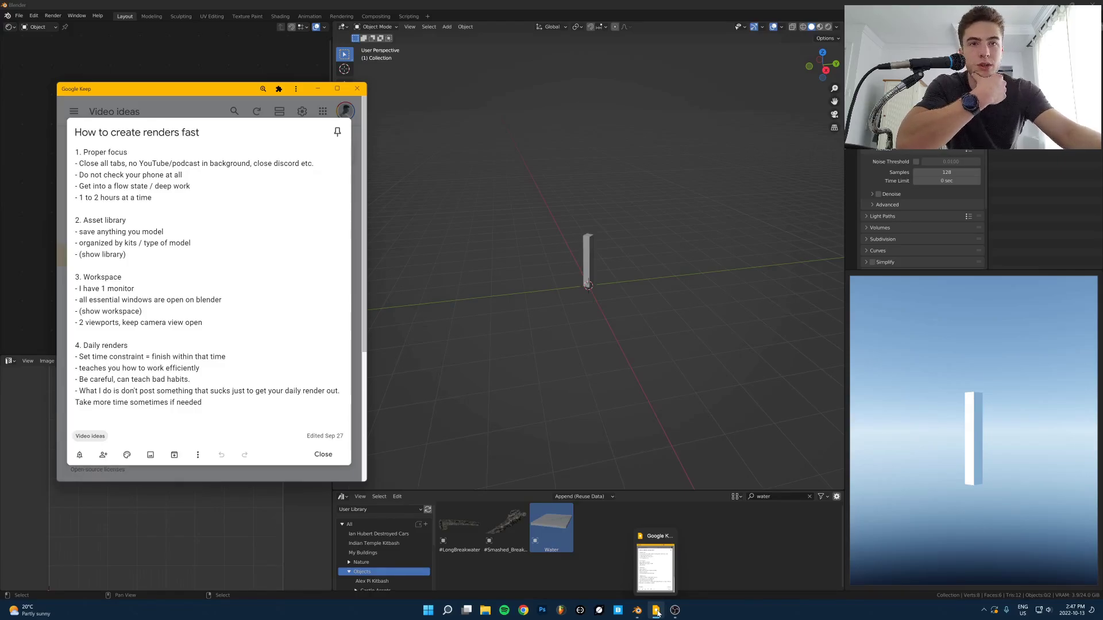
left_click(657, 613)
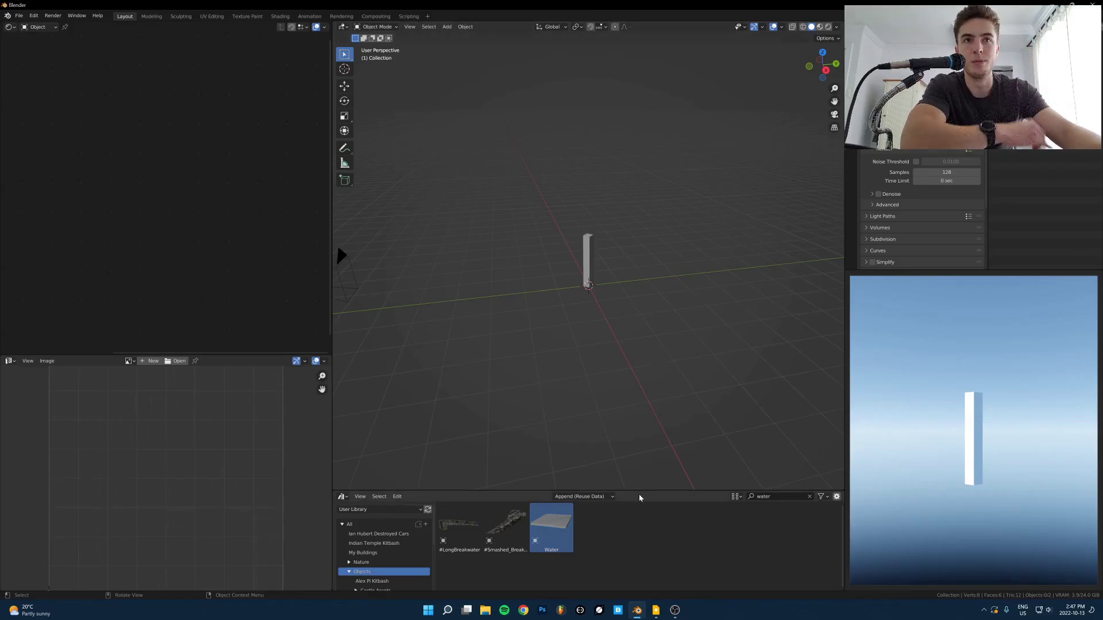
left_click_drag(643, 491, 646, 357)
left_click(809, 360)
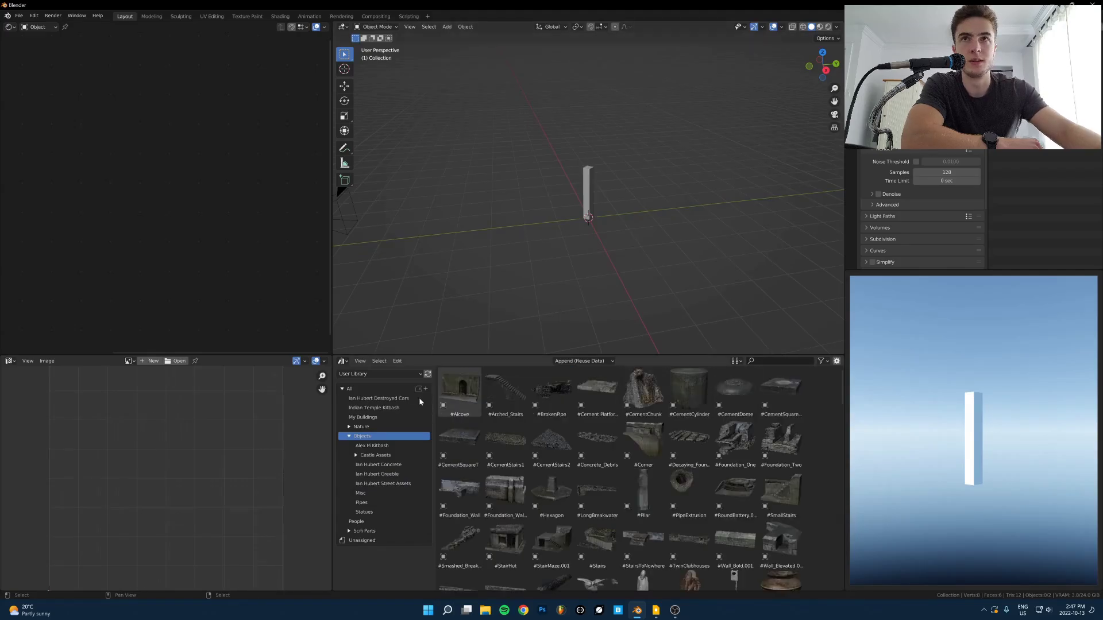
Step: Browse all assets in the User Library, including the Ian Hubert Destroyed Cars and Indian Temple Kitbash catalogs
left_click(380, 389)
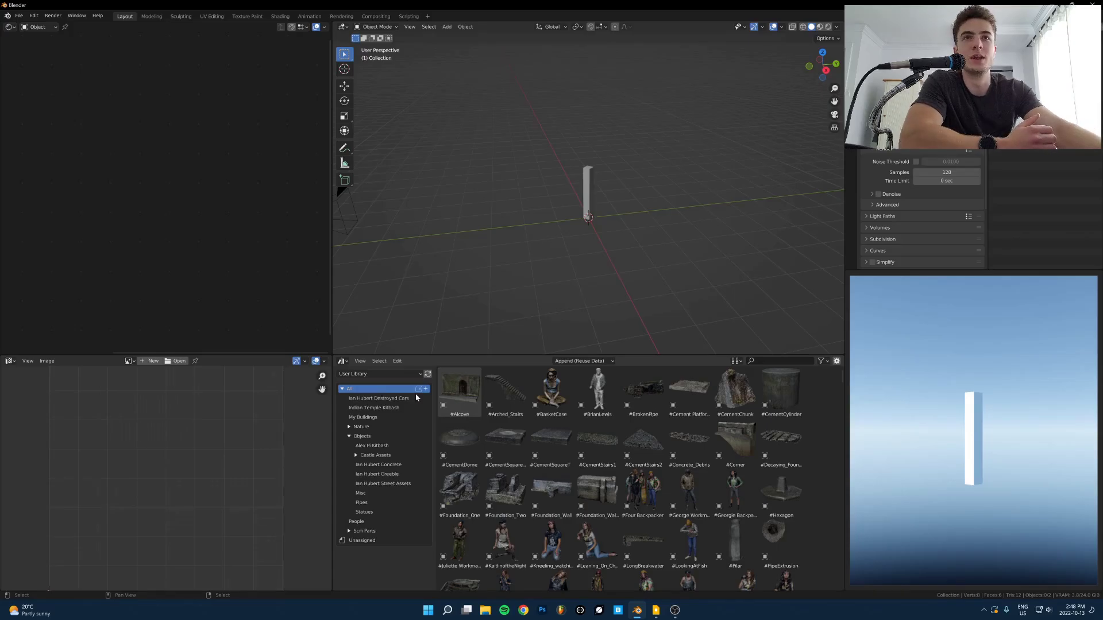
scroll(523, 448, "down", 10)
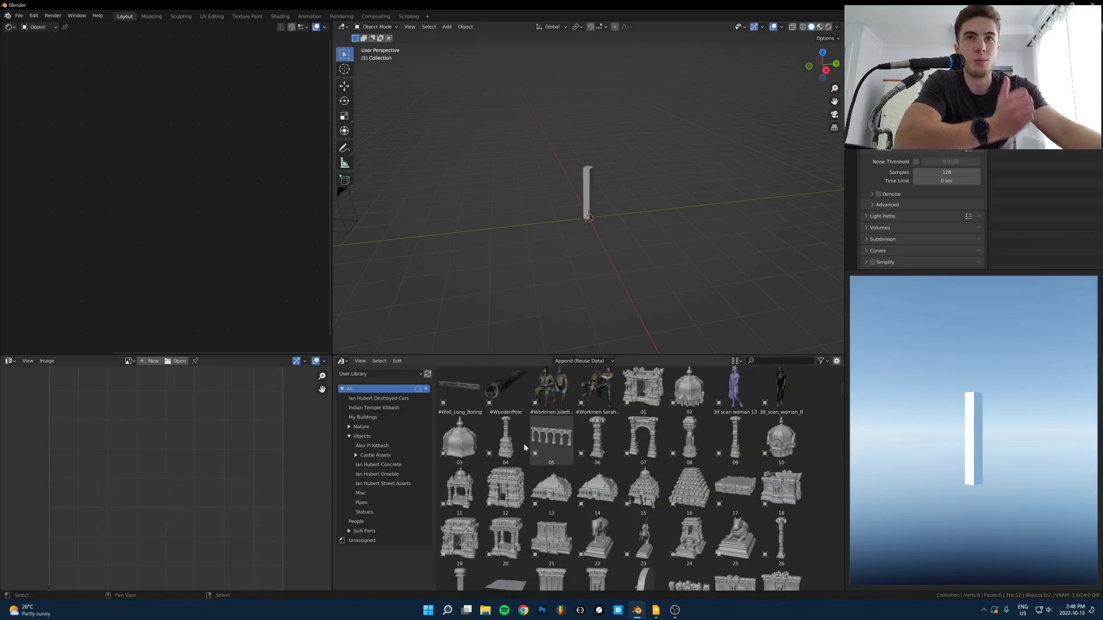
left_click(363, 400)
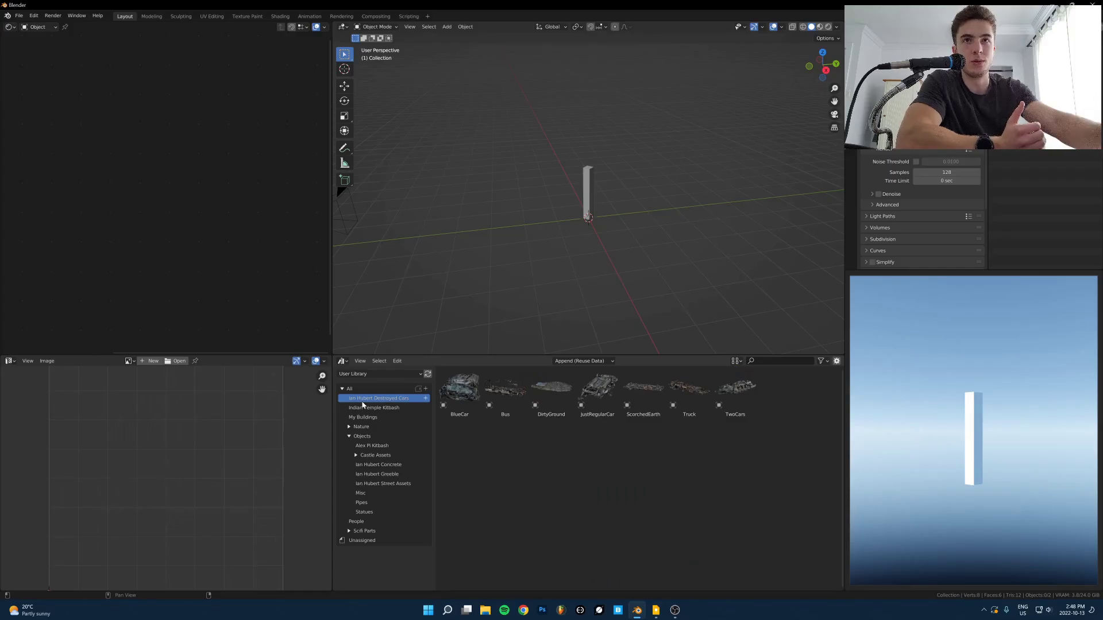
left_click(381, 408)
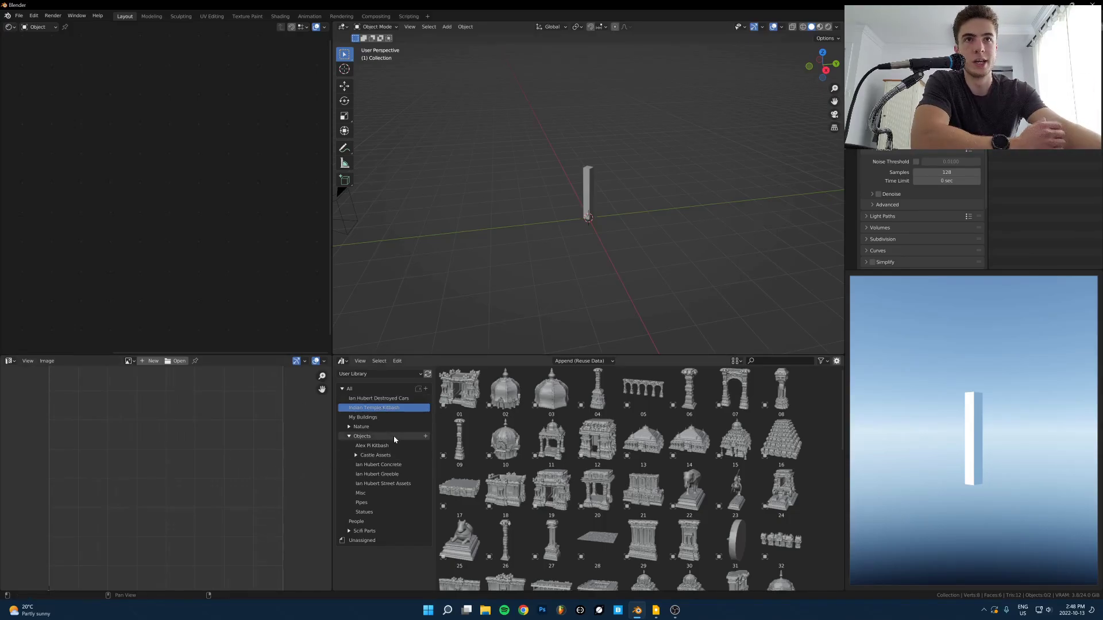
scroll(642, 427, "down", 10)
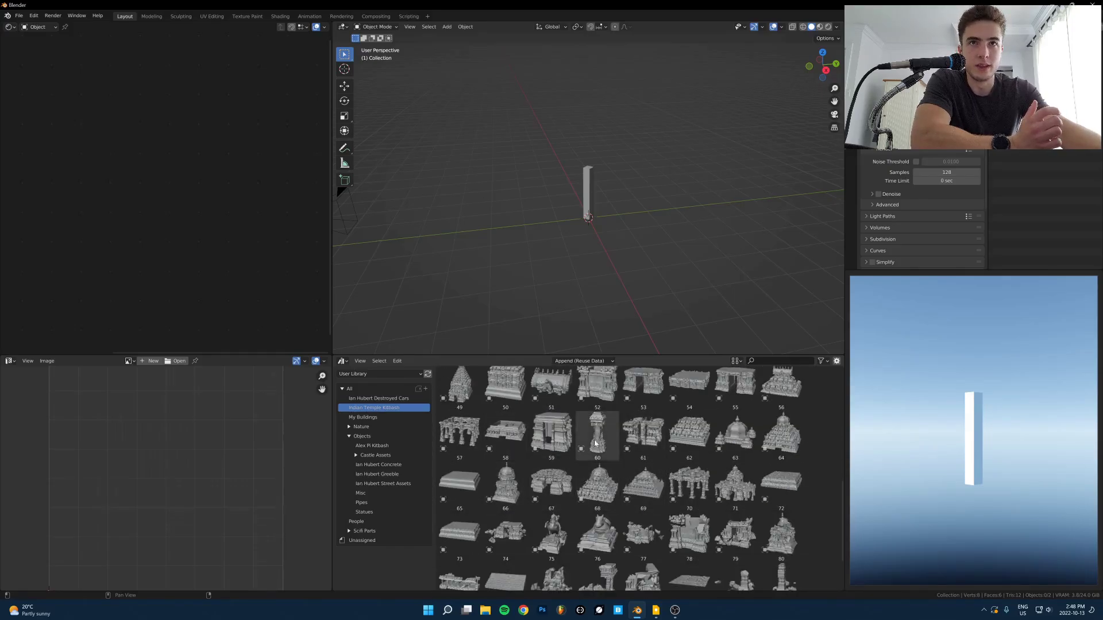
Step: Examine the assets in the My Buildings and Nature catalogs of the User Library
left_click(367, 417)
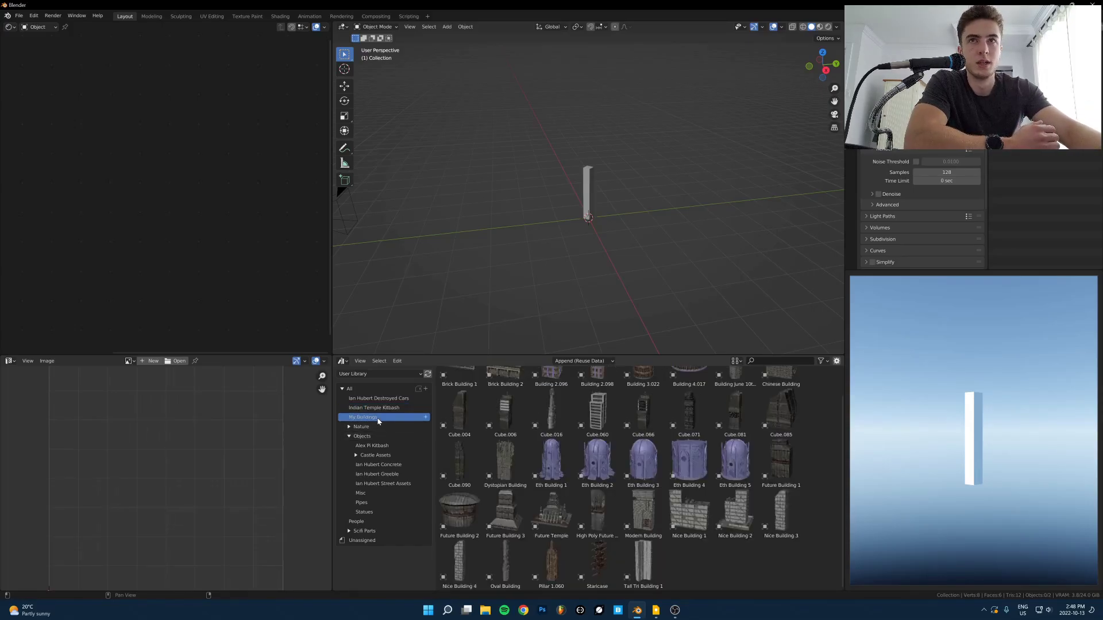
left_click(370, 427)
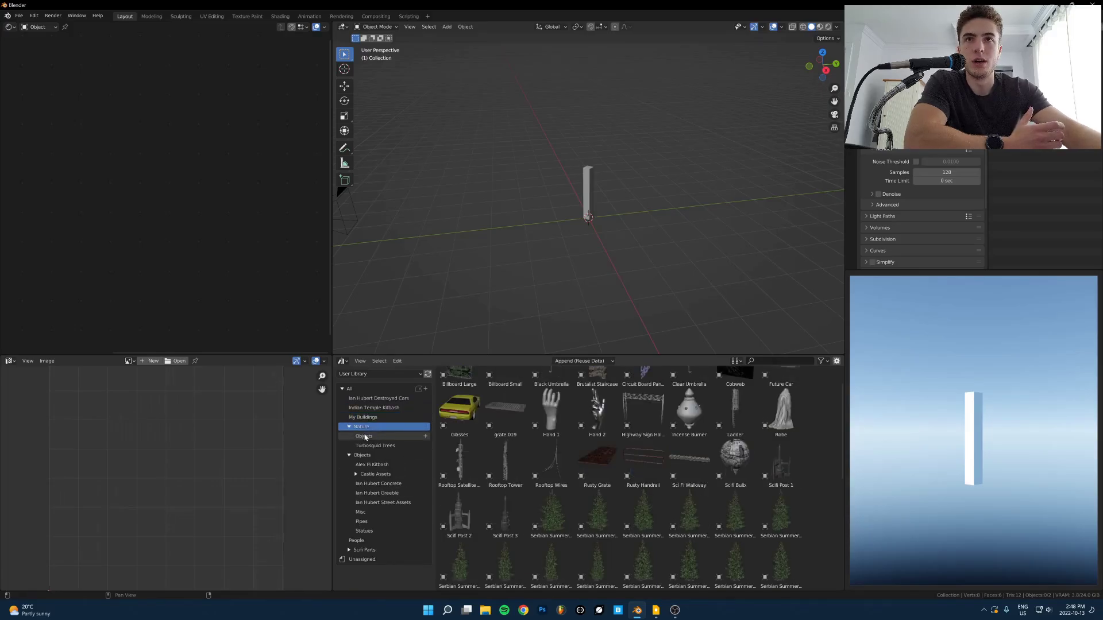
left_click(363, 417)
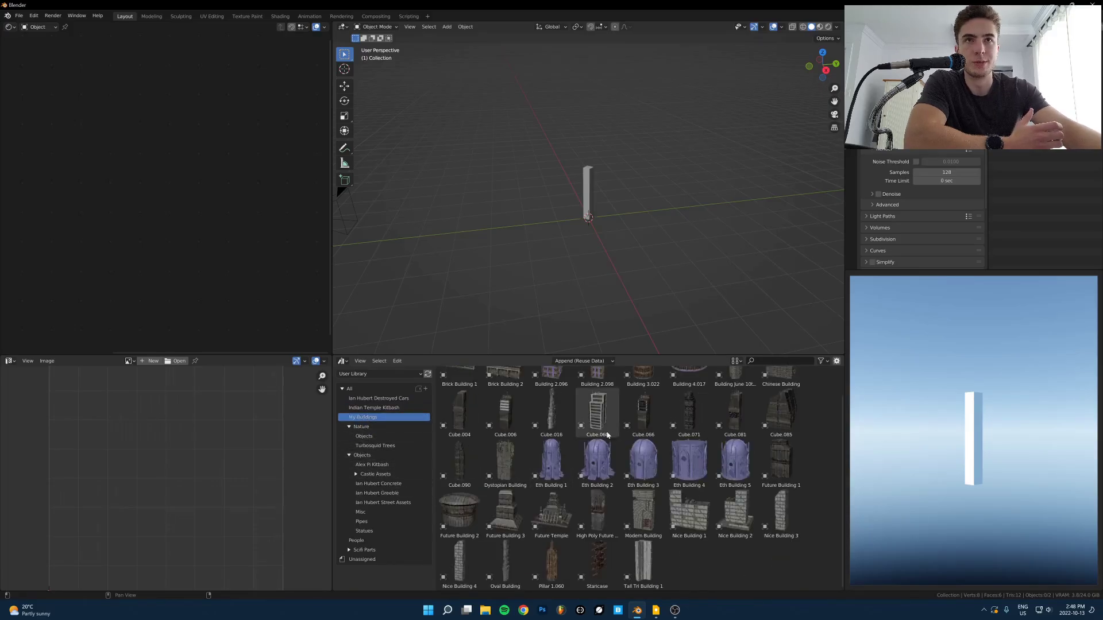
scroll(607, 436, "up", 1)
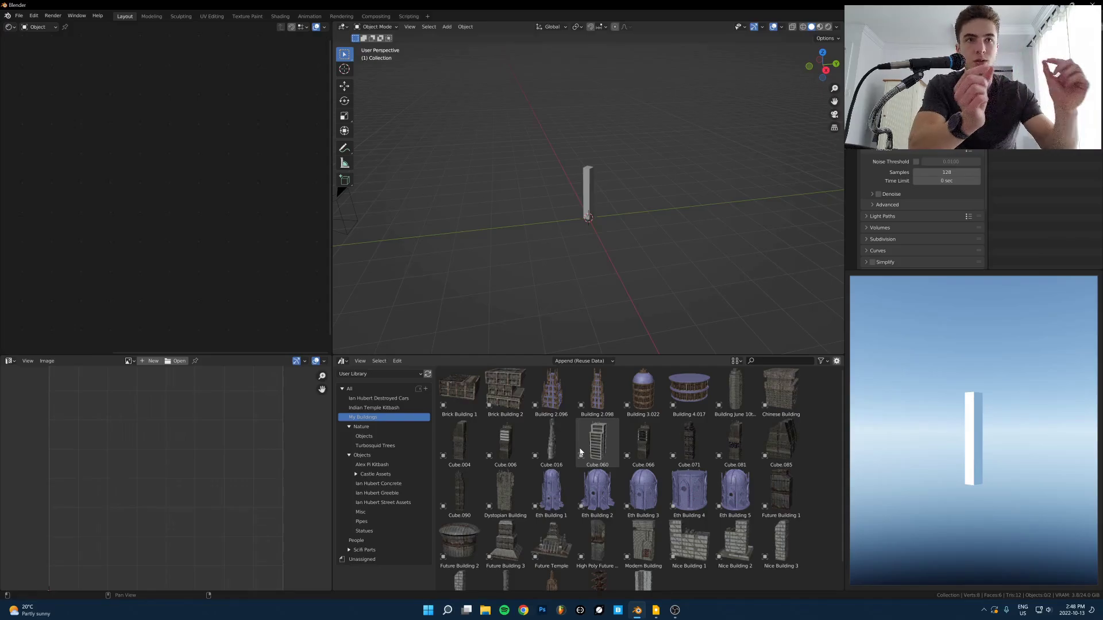
scroll(580, 452, "down", 1)
Step: Place the Erik_1 model from the People catalog beside the pillar in the scene, and undo the placement
left_click(357, 541)
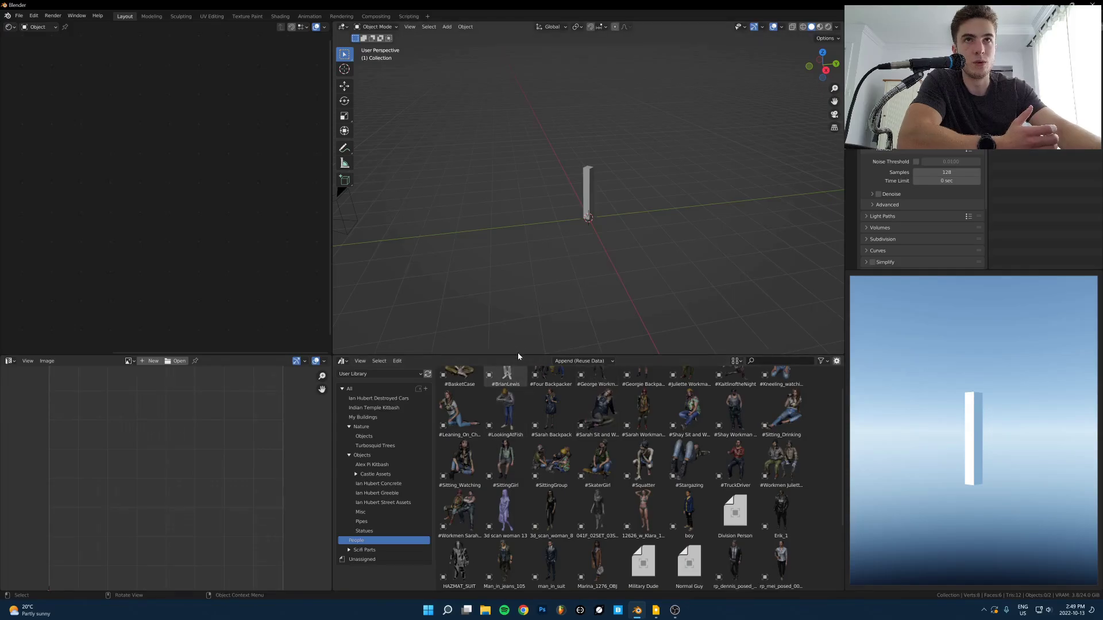
left_click_drag(518, 356, 521, 401)
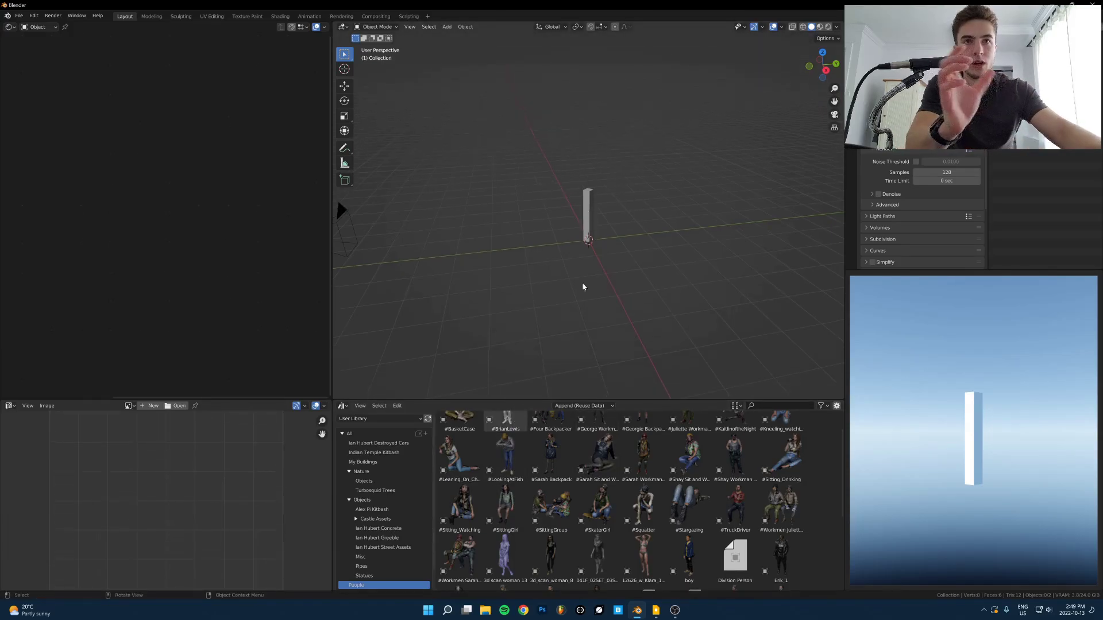
scroll(690, 470, "down", 1)
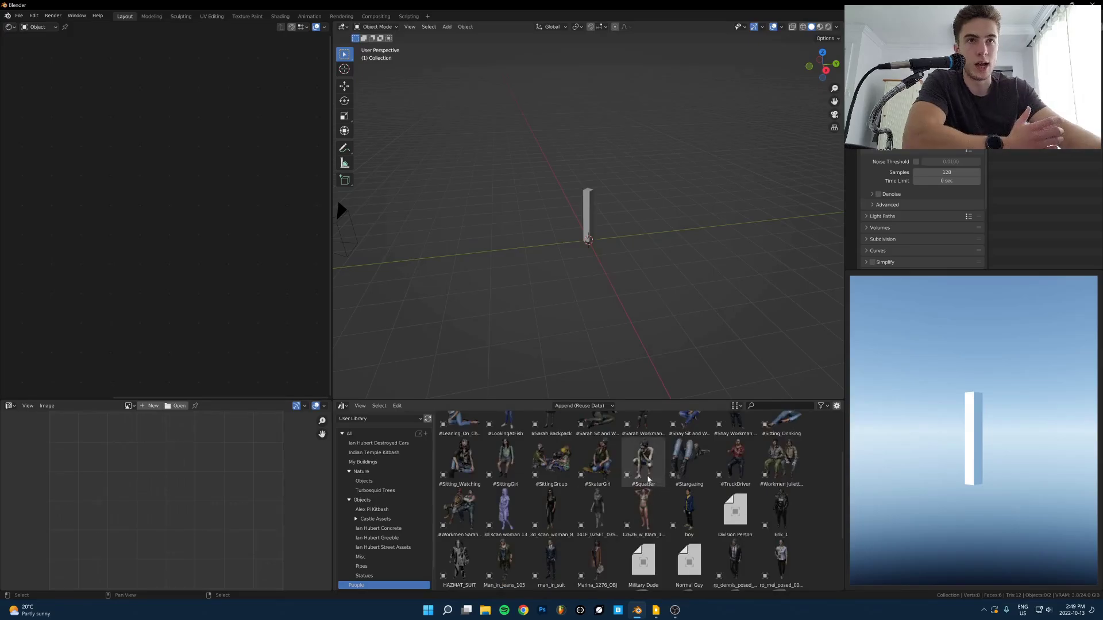
scroll(660, 507, "down", 2)
scroll(790, 521, "up", 2)
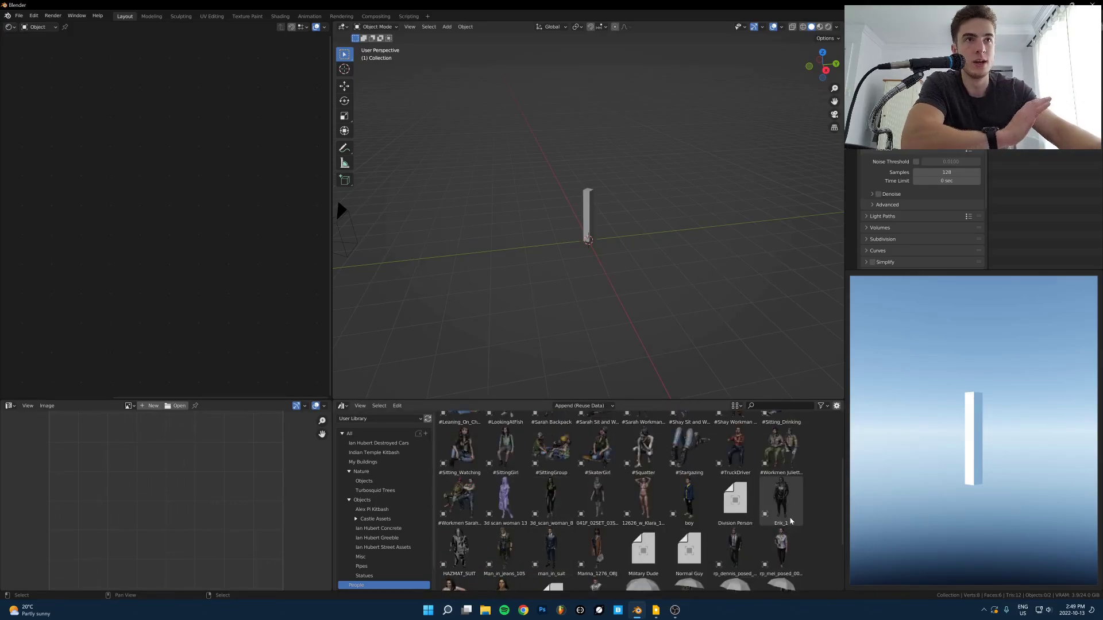
left_click_drag(791, 521, 609, 244)
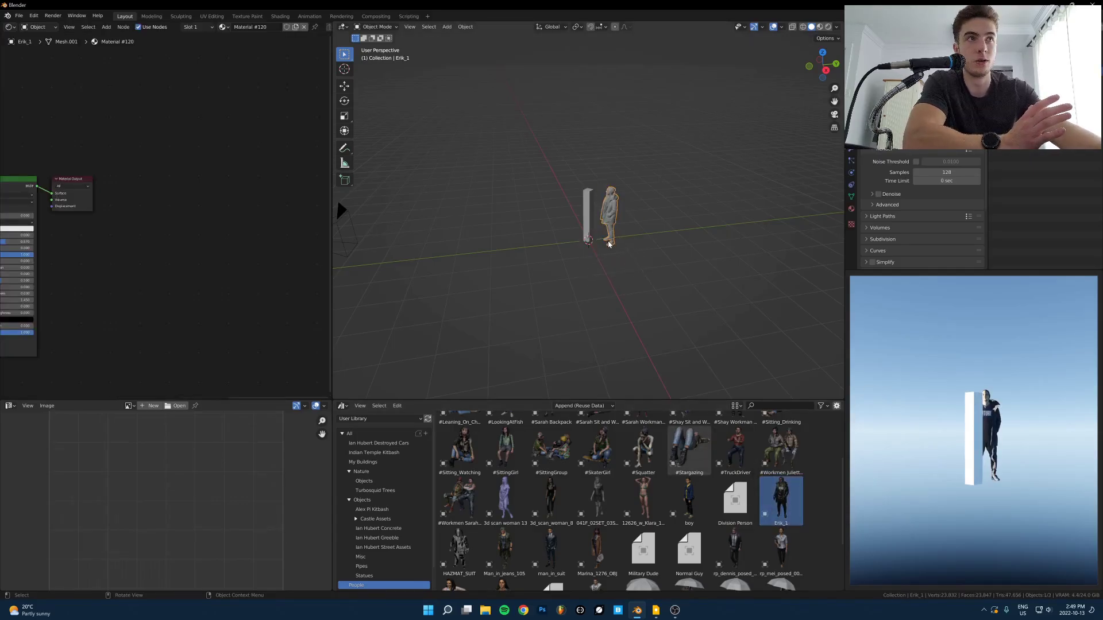
left_click(599, 251)
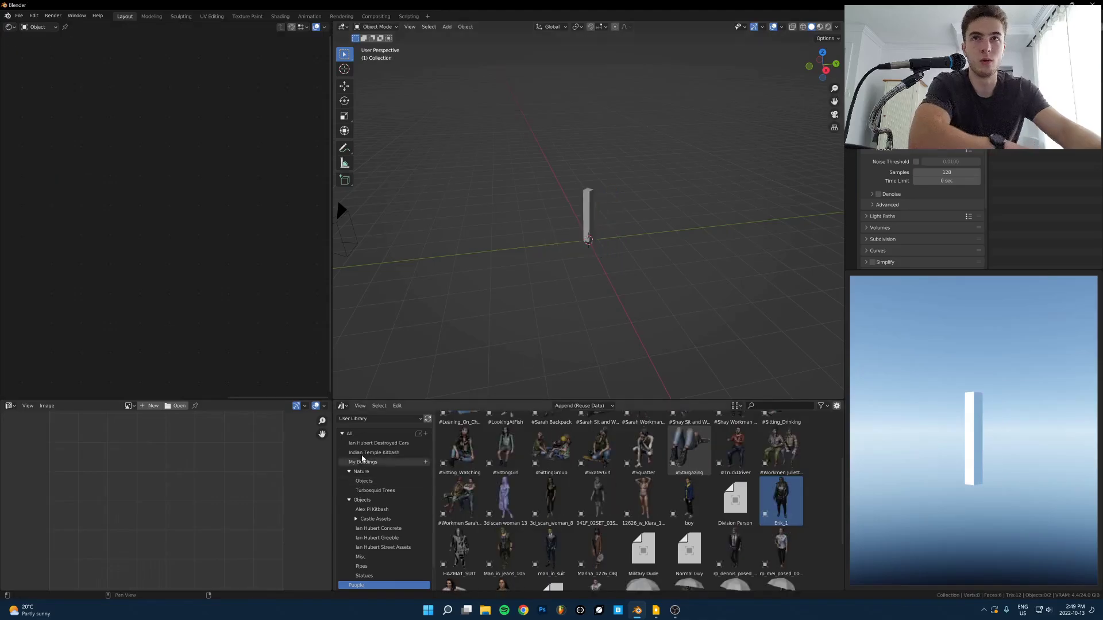
Step: Place the Modern Building asset from the My Buildings catalog in the scene, and undo the placement
left_click(362, 462)
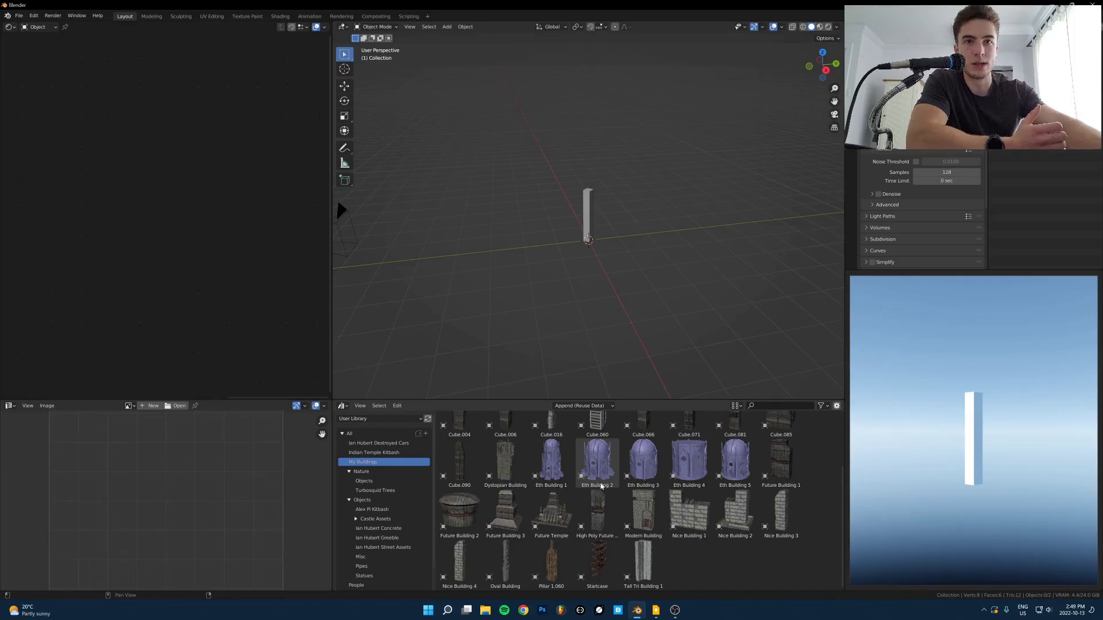
scroll(656, 290, "down", 3)
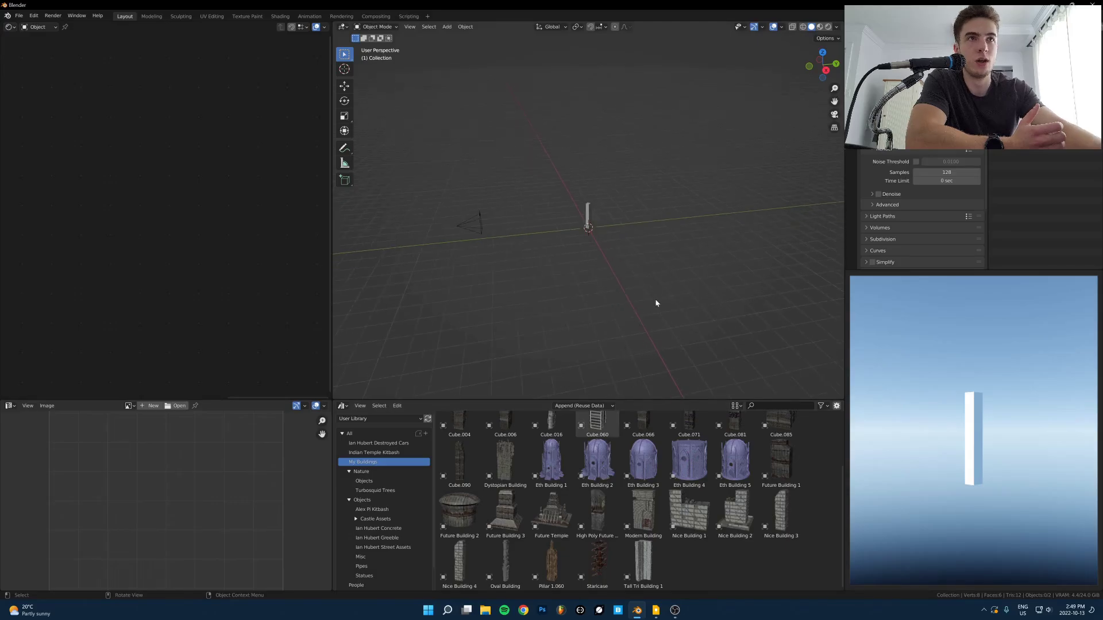
middle_click_drag(655, 305, 721, 315)
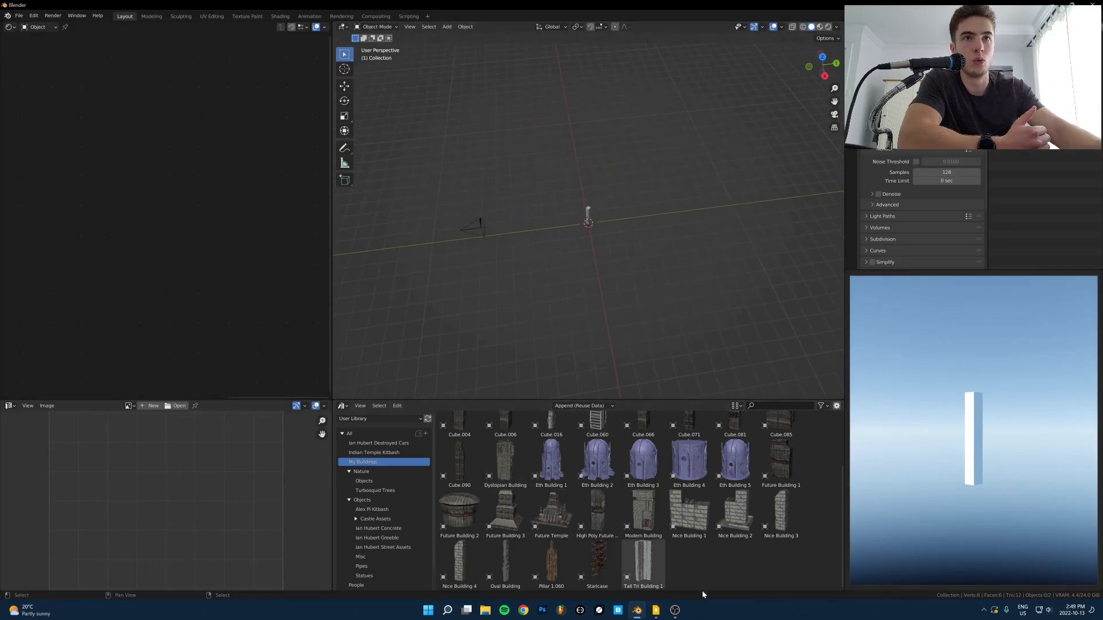
left_click(647, 529)
left_click_drag(647, 529, 565, 80)
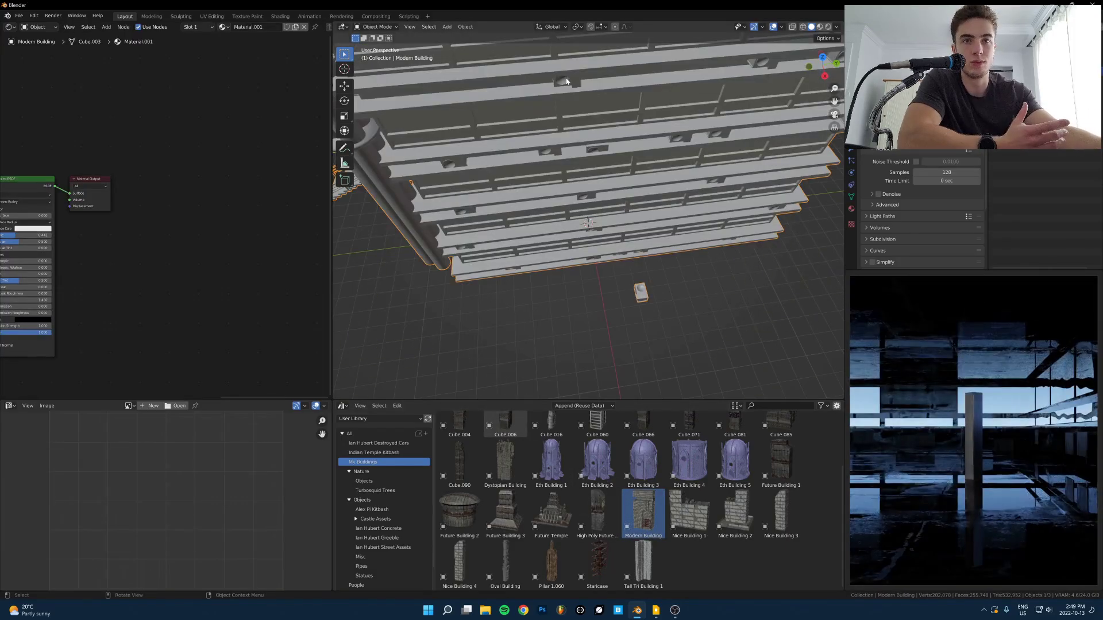
key("ctrl+z")
Step: Resize the asset browser and view the Castle Assets catalog within Objects
left_click_drag(529, 401, 528, 464)
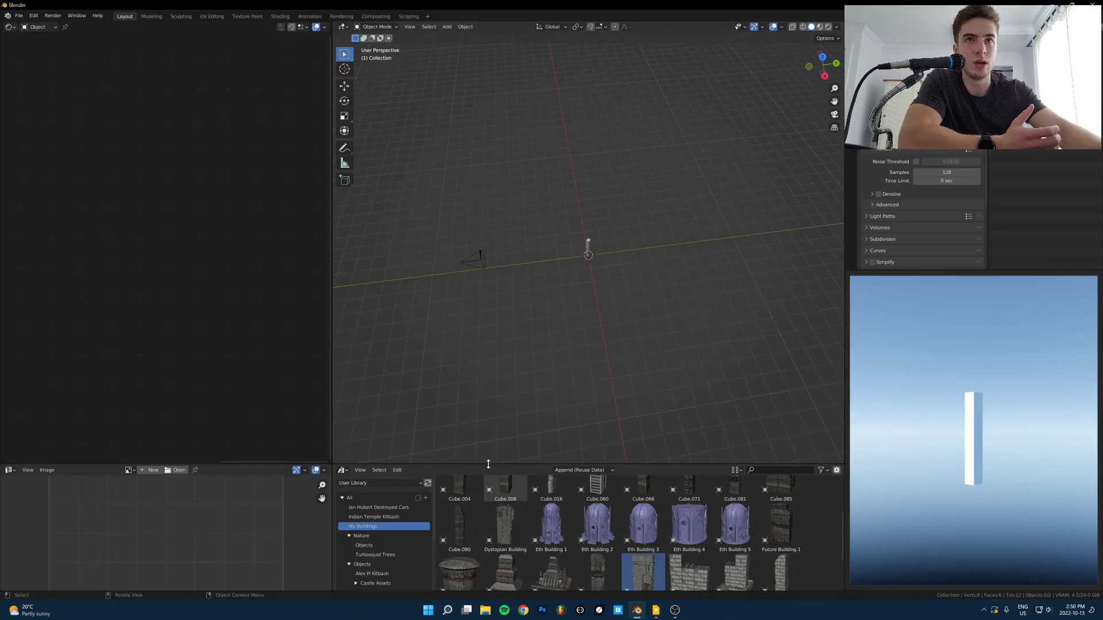
left_click_drag(486, 464, 486, 371)
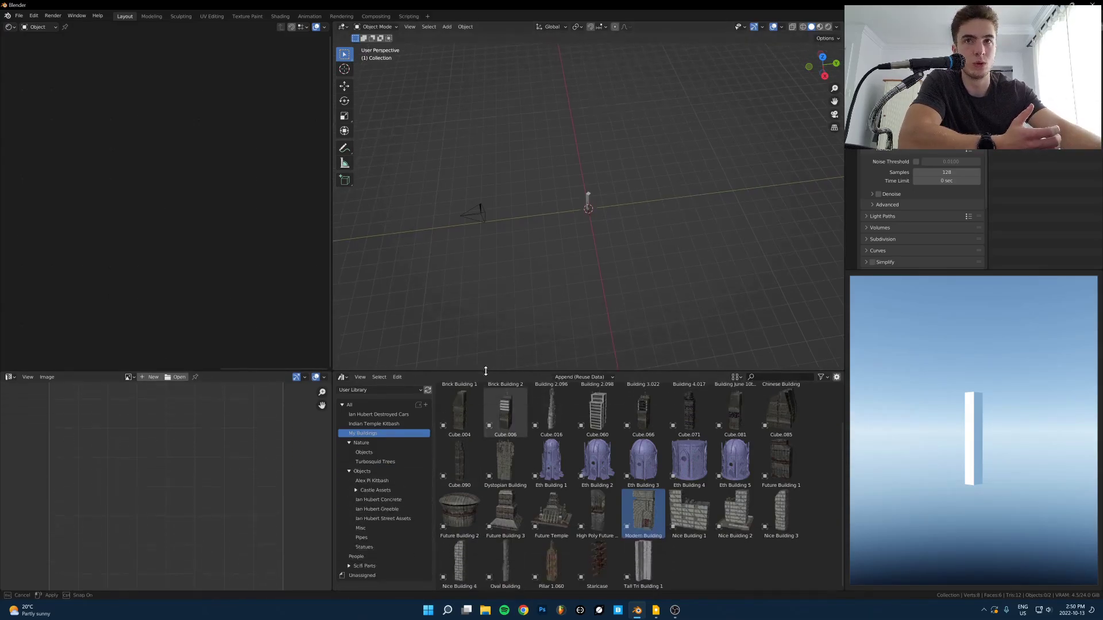
left_click(363, 471)
left_click(377, 490)
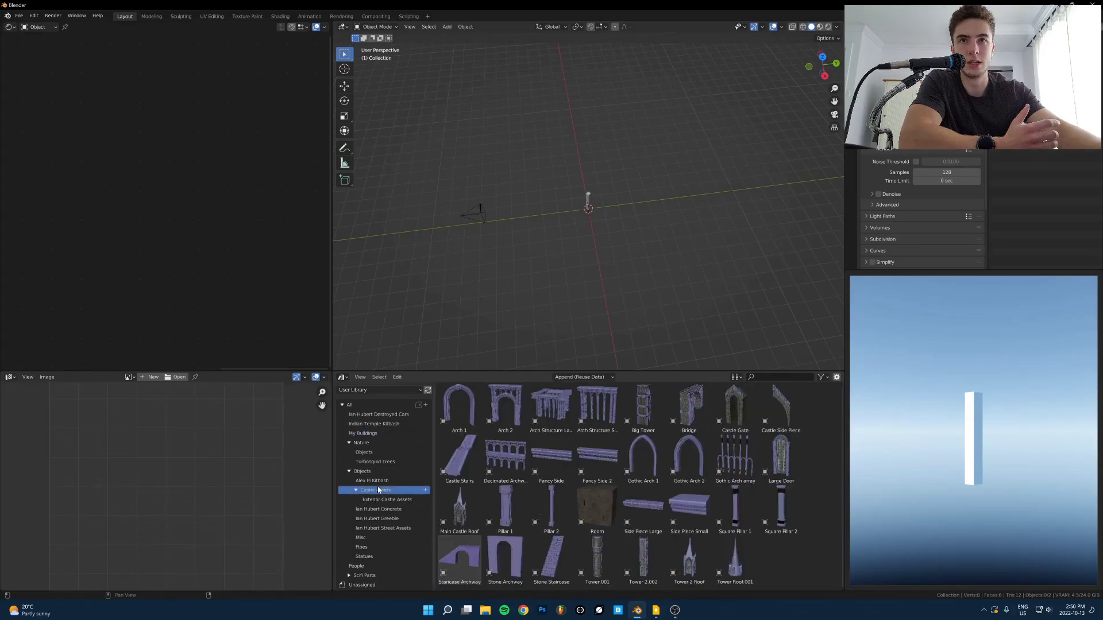
Step: Switch the asset browser to the 3D Models (C) library and browse its City Streets catalog
left_click(379, 389)
left_click(373, 435)
left_click(363, 414)
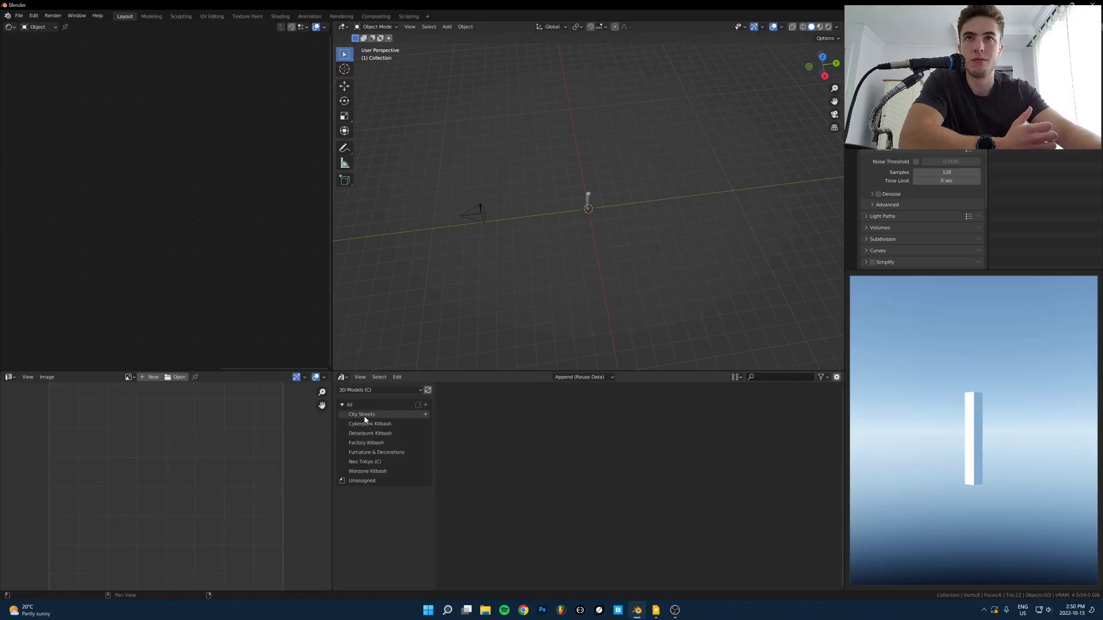
scroll(592, 488, "down", 15)
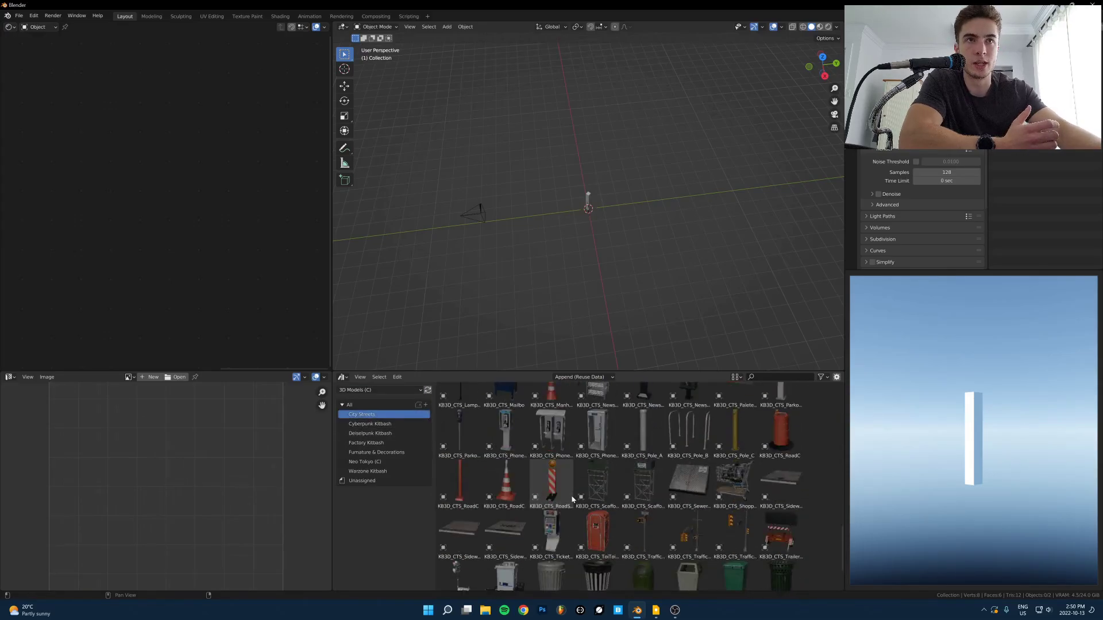
scroll(666, 493, "up", 8)
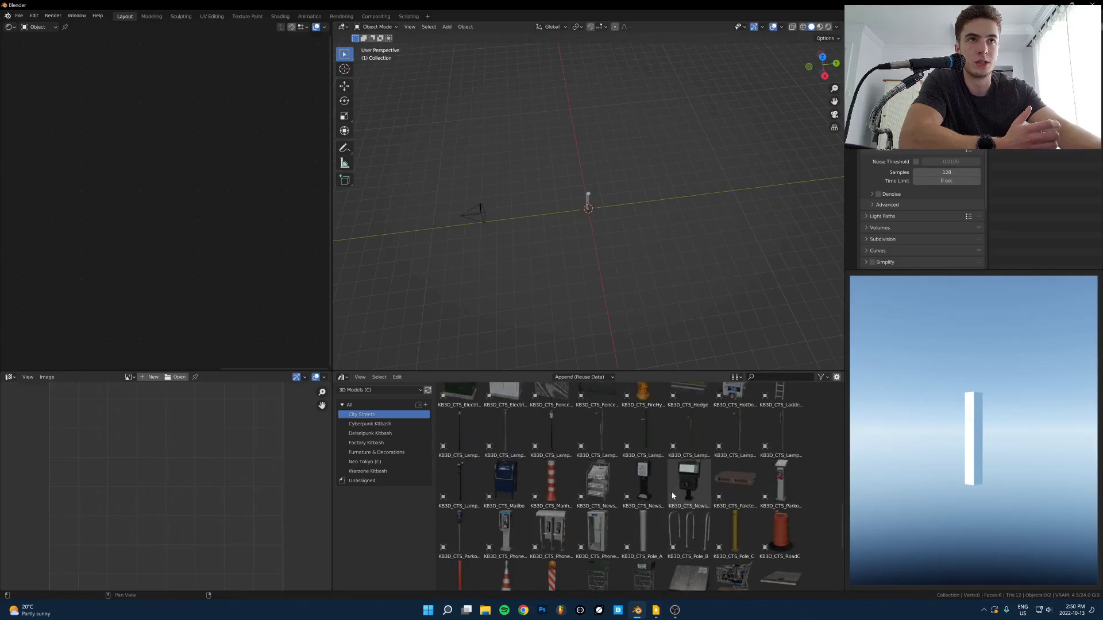
Step: Browse the Cyberpunk Kitbash, Factory Kitbash and Furniture & Decorations catalogs, and return to all assets in the library
left_click(369, 423)
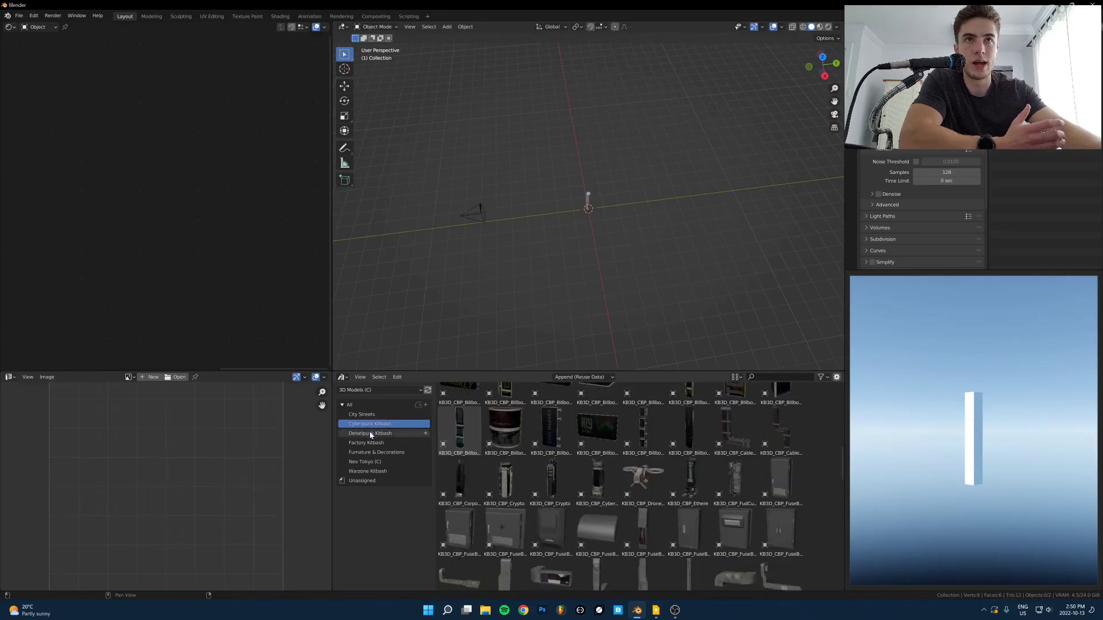
left_click(371, 443)
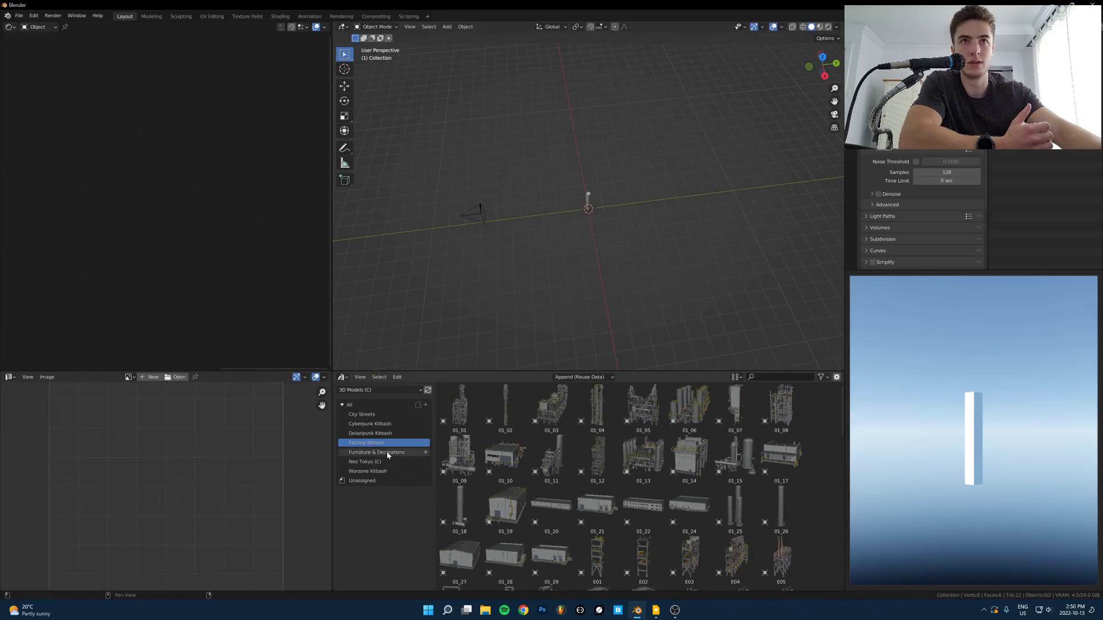
left_click(388, 453)
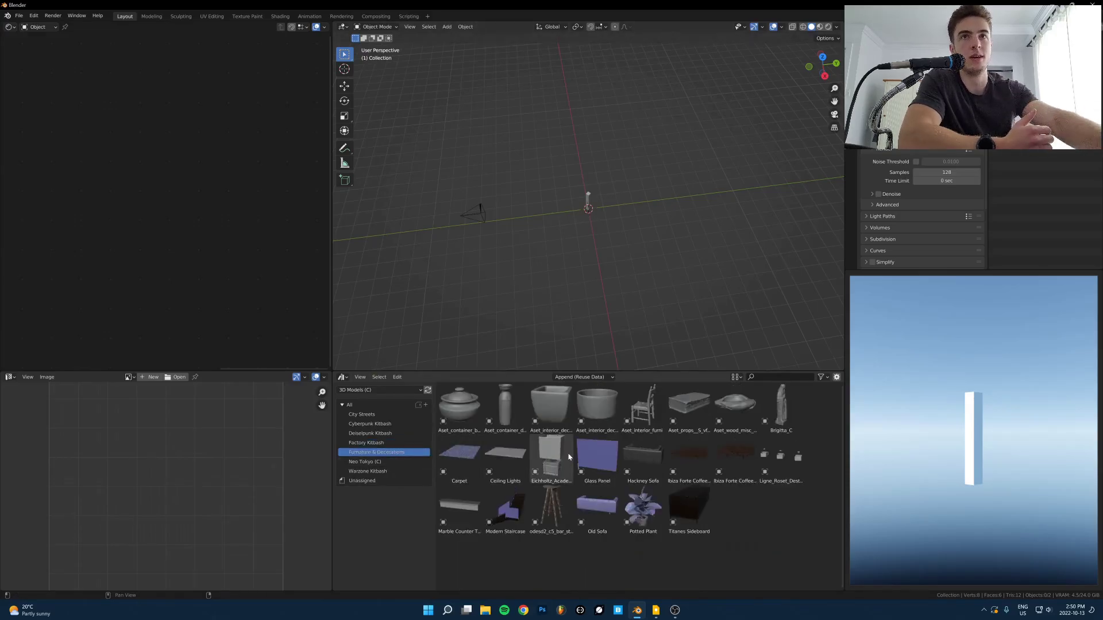
left_click(351, 405)
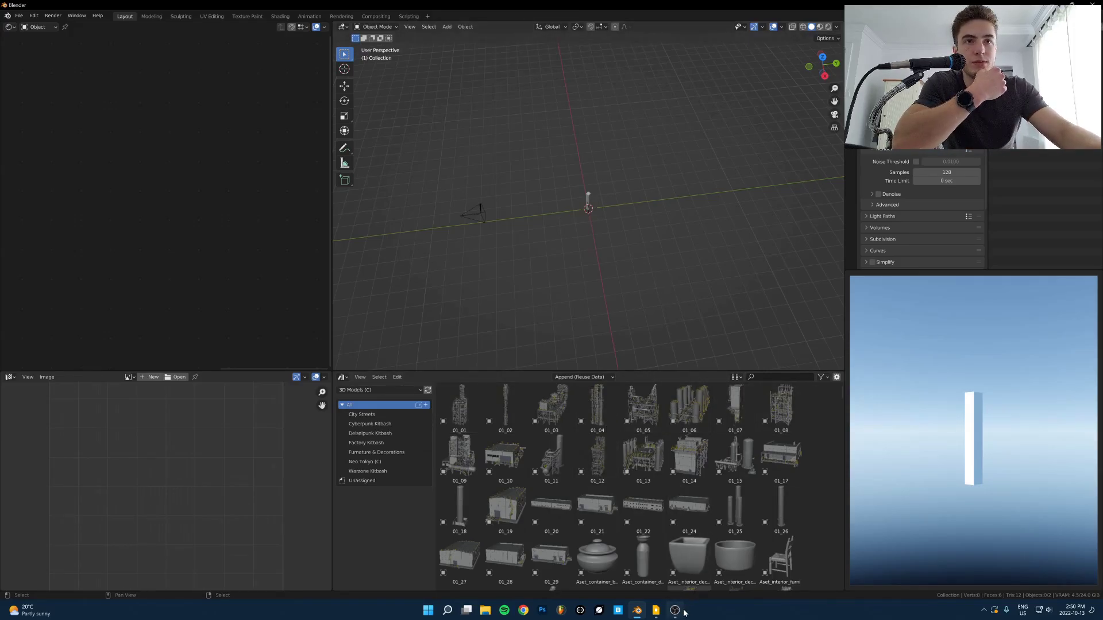
Step: Check the video outline in the Google Keep note, and shrink the asset browser to give the 3D viewport more height
left_click(659, 613)
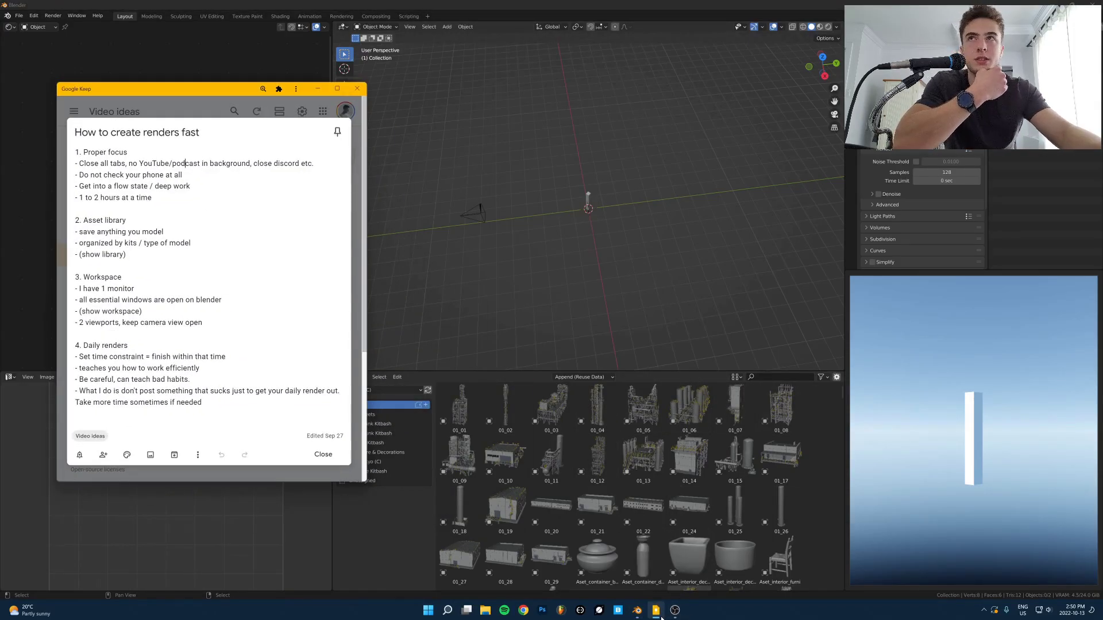
left_click(660, 614)
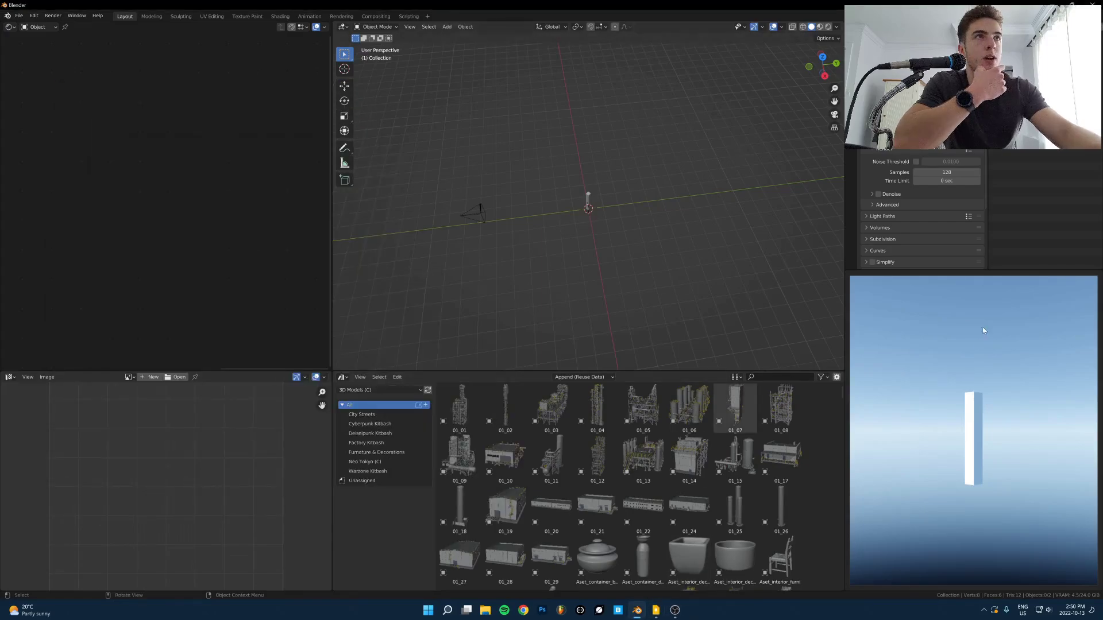
left_click_drag(521, 371, 527, 478)
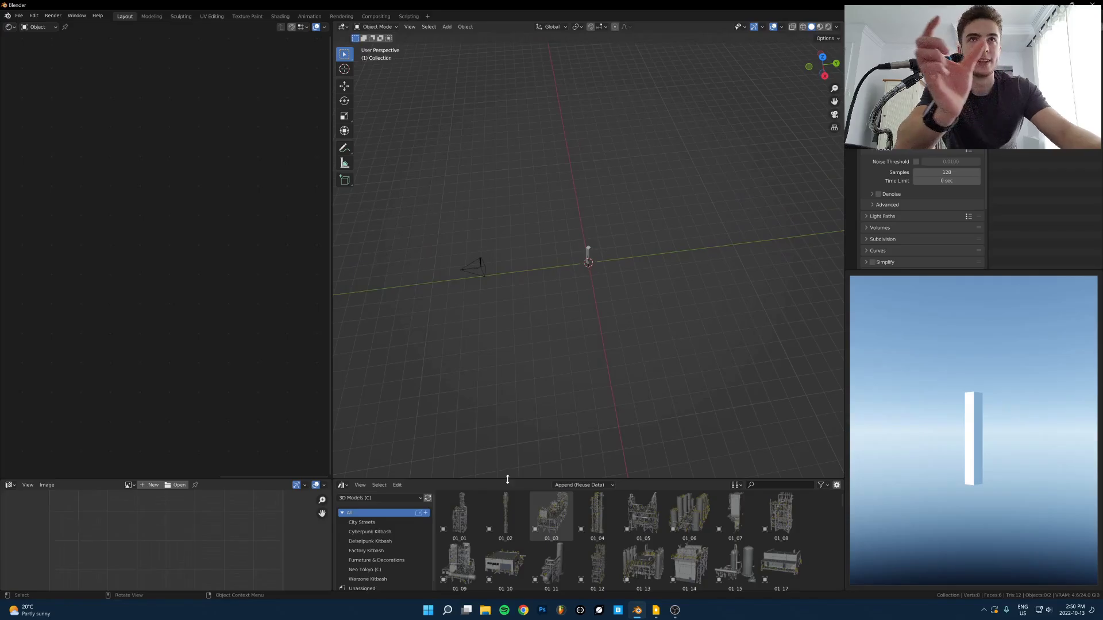
Step: Enlarge the asset browser slightly and select the tall cube in the 3D viewport to show its material nodes
left_click_drag(507, 479, 507, 466)
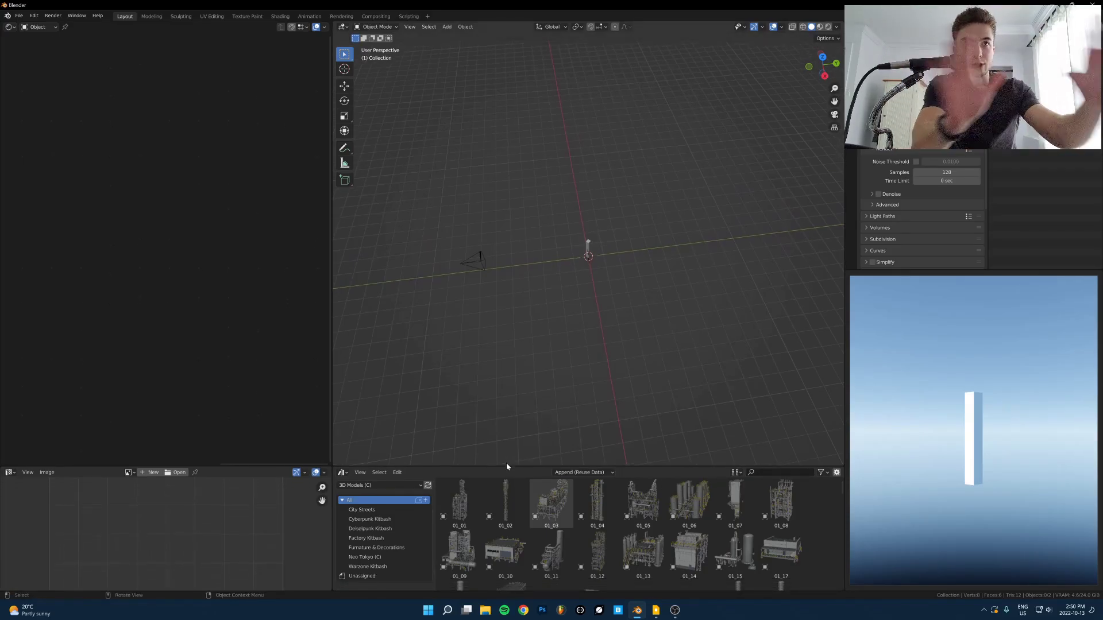
scroll(645, 332, "up", 3)
middle_click_drag(645, 333, 607, 295)
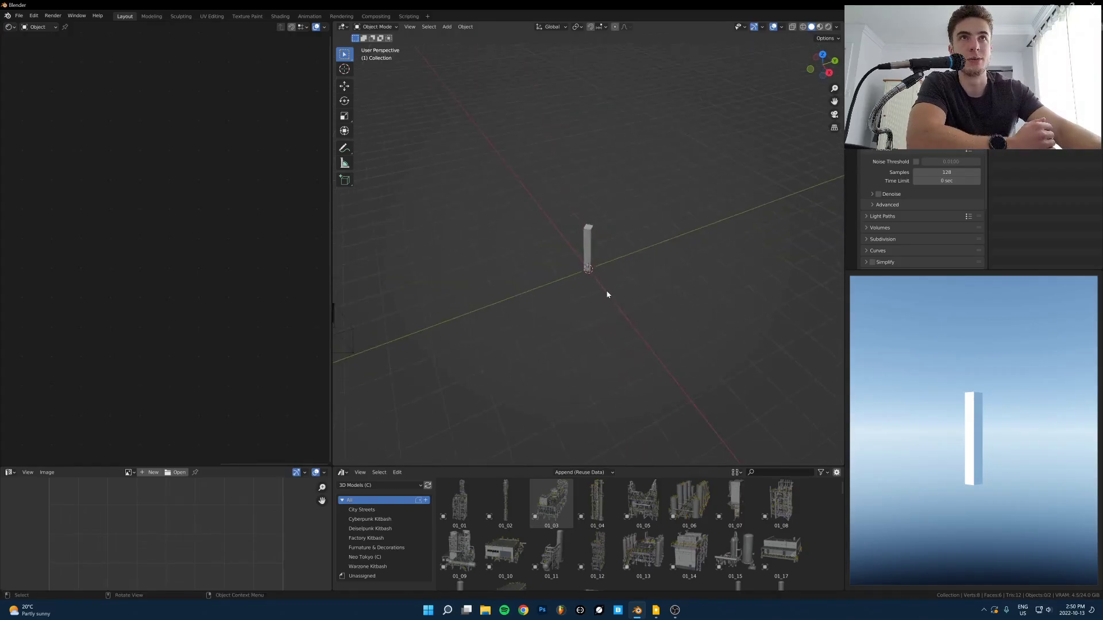
left_click(586, 248)
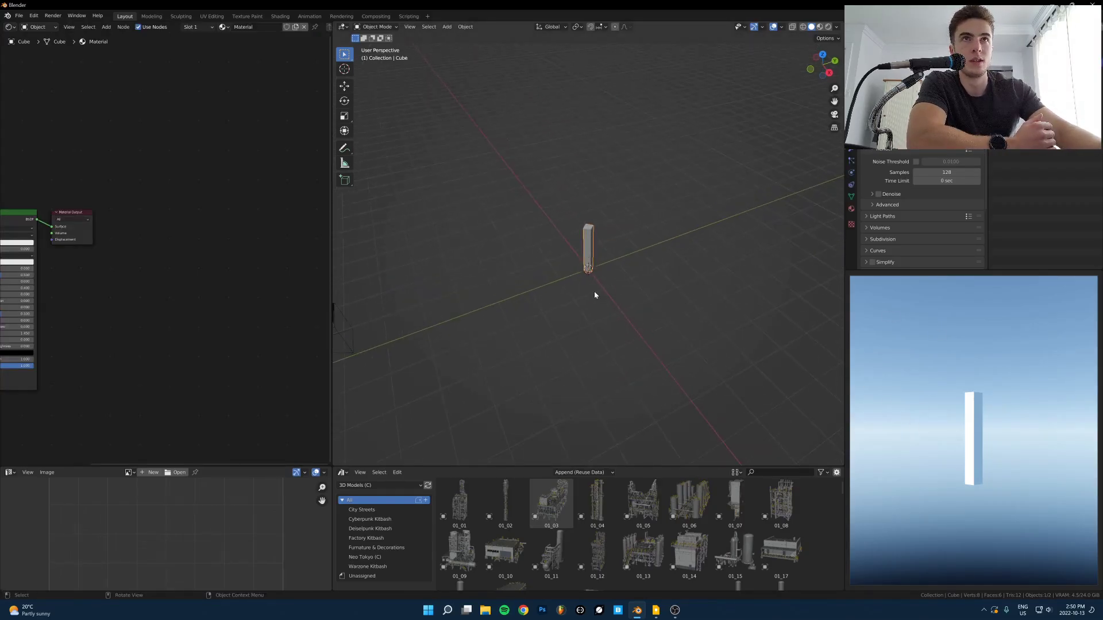
scroll(662, 311, "down", 2)
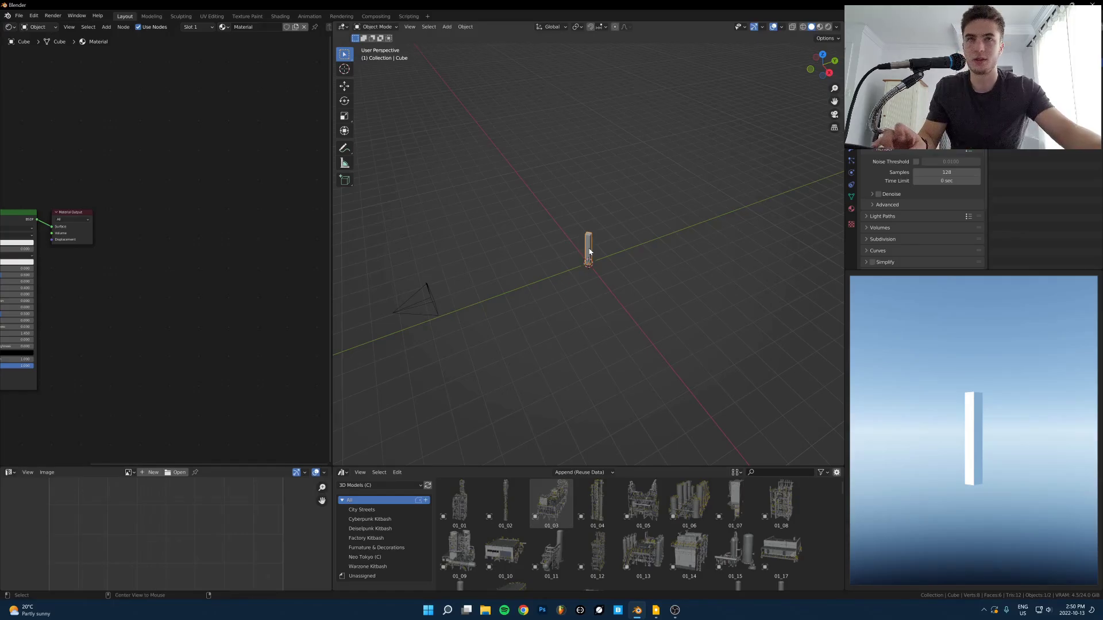
Step: Deselect the cube and zoom the camera viewport out a little
key("ctrl+z")
key("ctrl+shift+z")
key("alt+a")
scroll(571, 266, "up", 2)
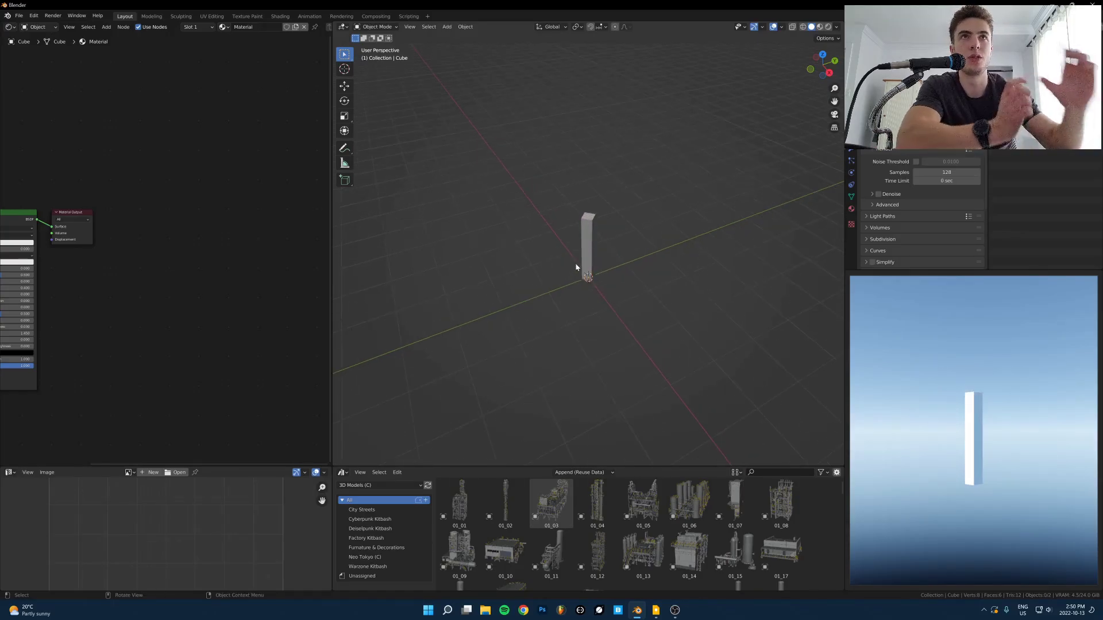
scroll(596, 249, "down", 2)
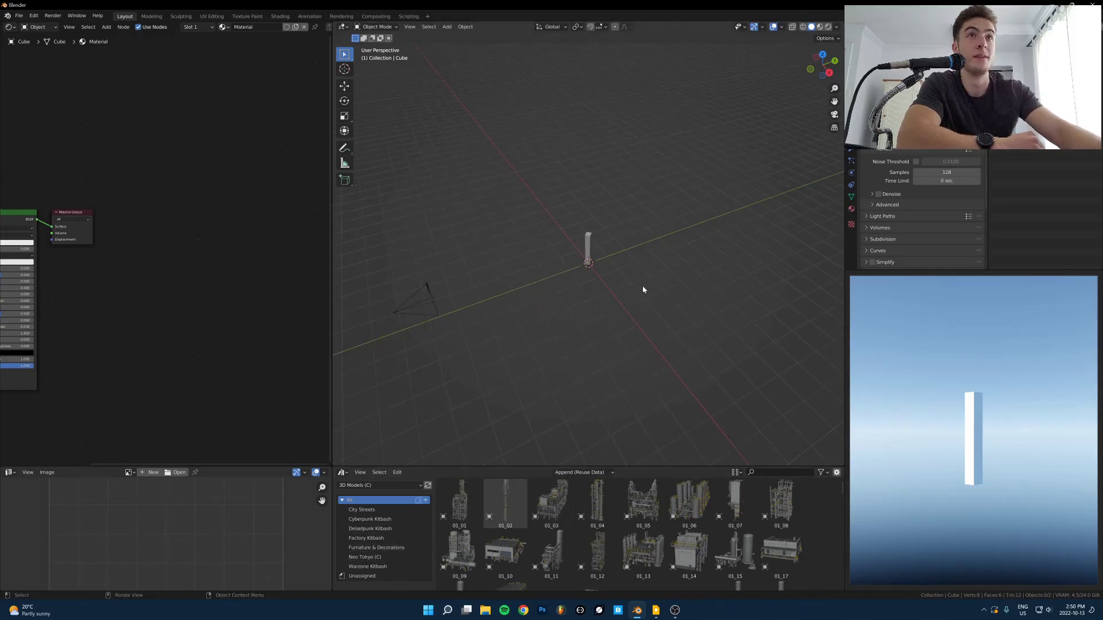
scroll(642, 289, "down", 1)
scroll(1053, 373, "down", 2)
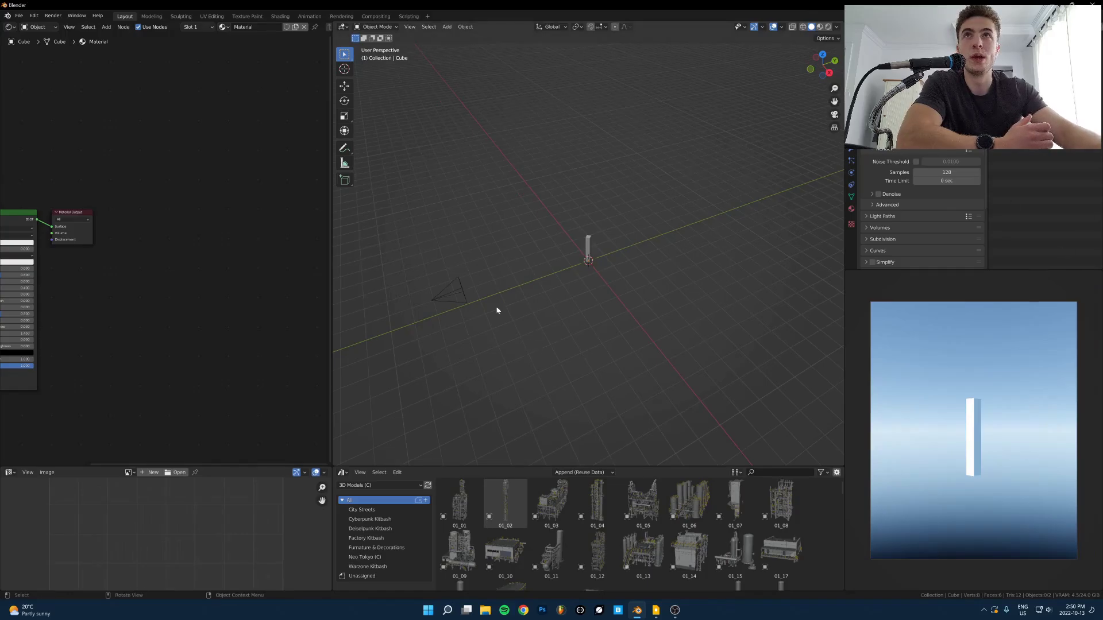
Step: Narrow the shader editor, heighten the image editor and asset browser, and frame the cube's material nodes
left_click_drag(332, 311, 257, 322)
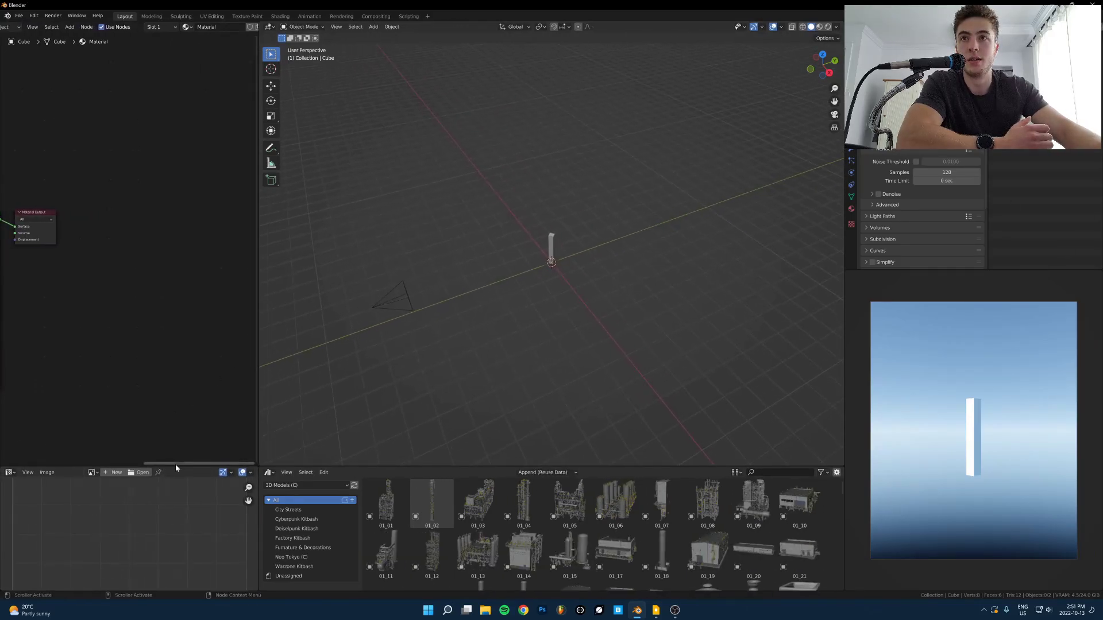
left_click_drag(175, 467, 173, 390)
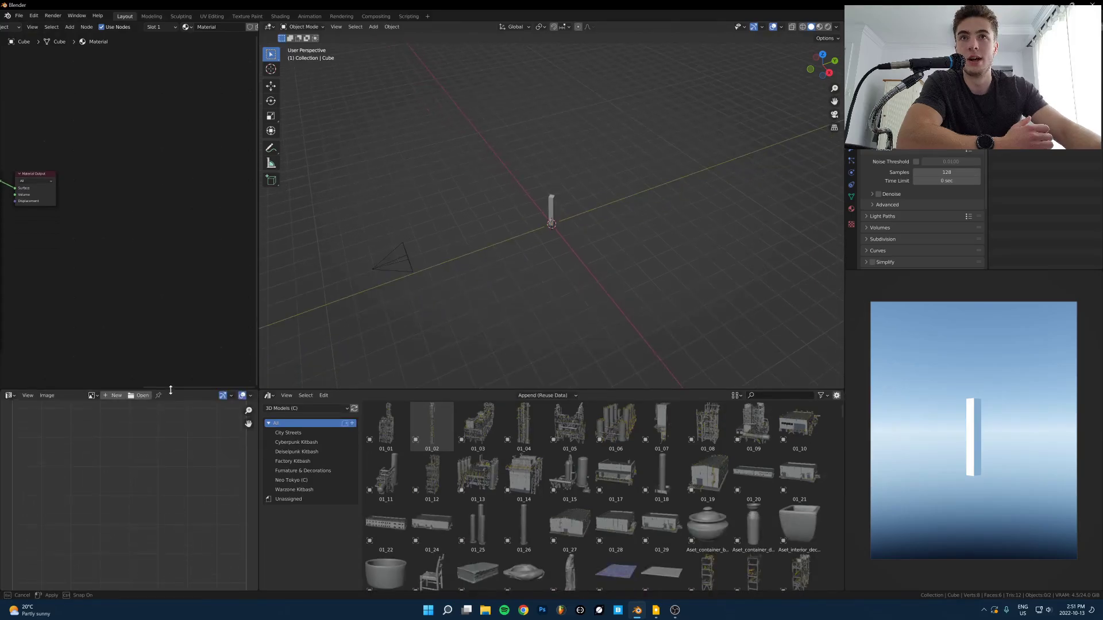
middle_click_drag(12, 224, 164, 242)
scroll(159, 244, "up", 3)
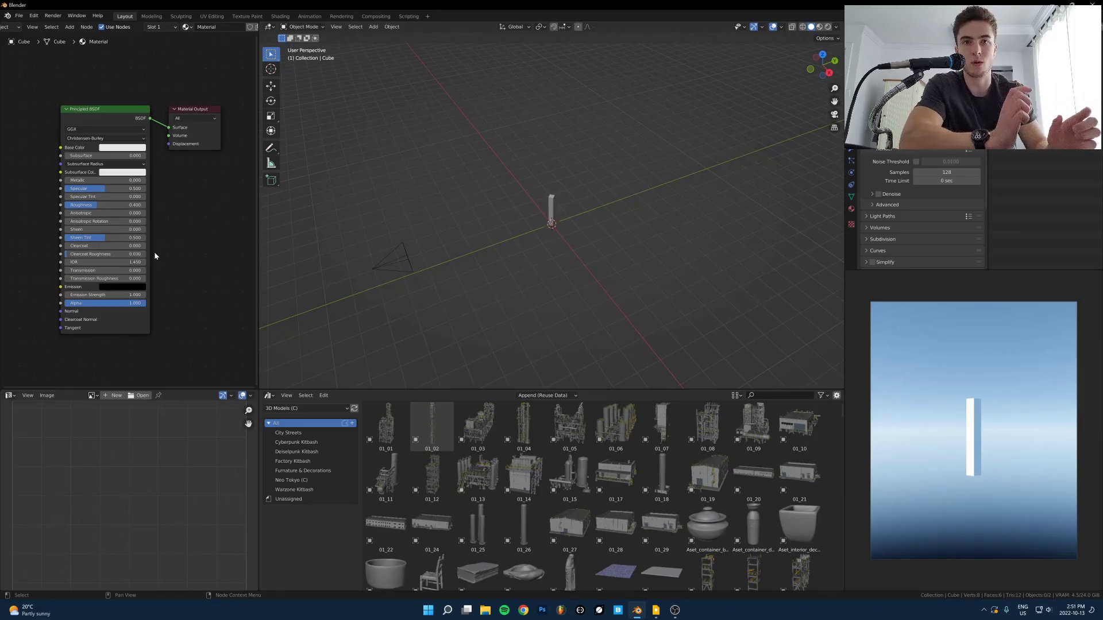
middle_click_drag(154, 256, 135, 211)
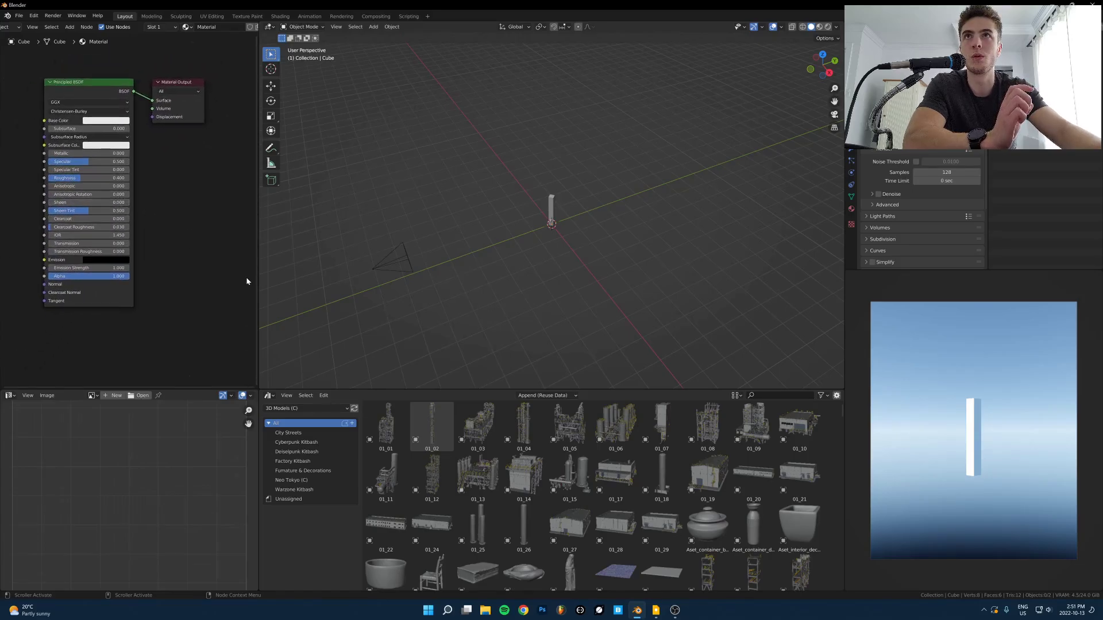
Step: Widen the shader editor, maximize it to full screen and restore the multi-editor layout
left_click_drag(258, 271, 315, 270)
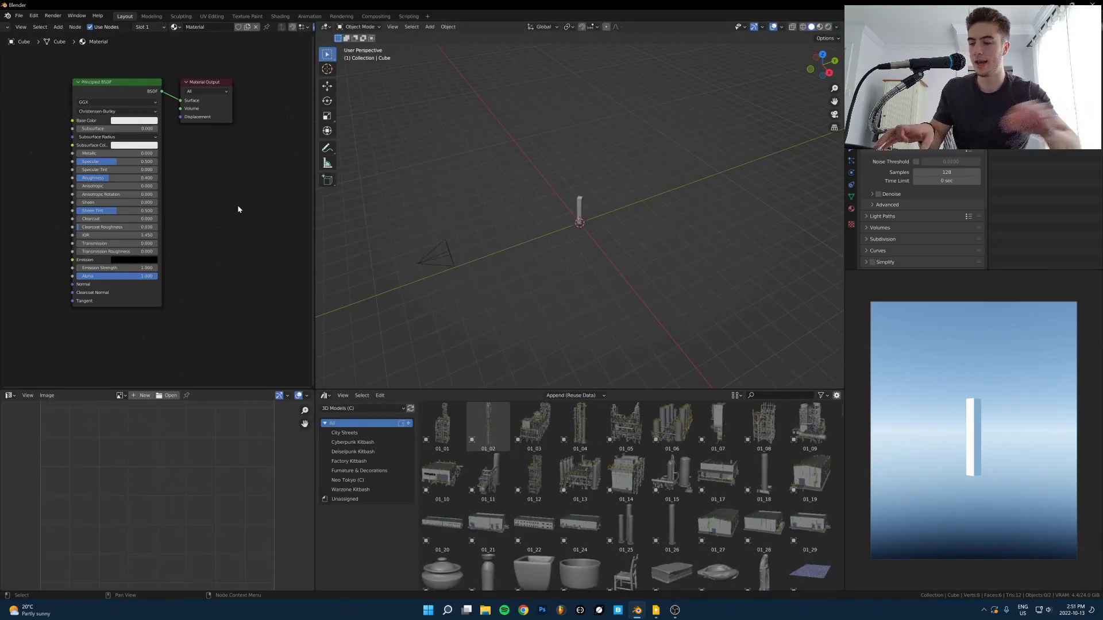
key("ctrl+space")
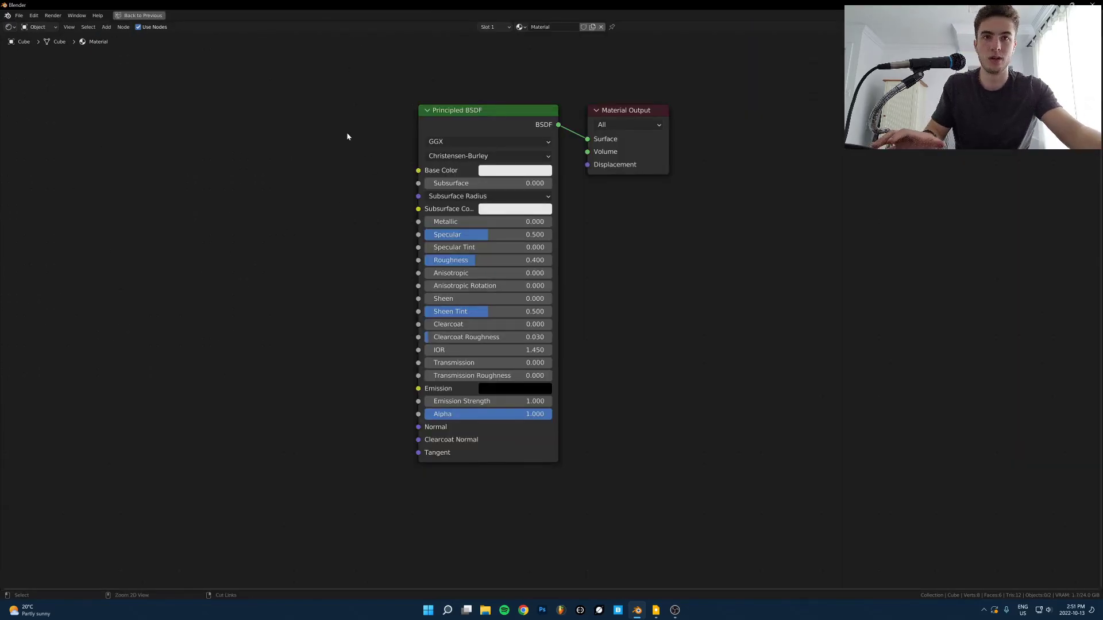
key("ctrl+space")
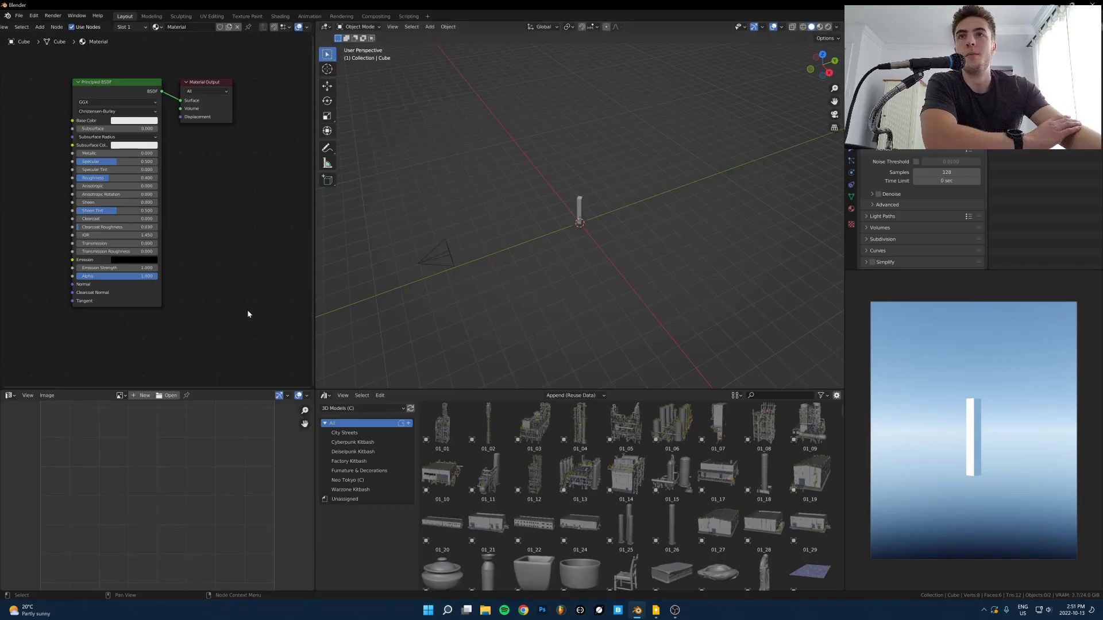
Step: Heighten the image editor and asset browser to view the UV area, and shrink both to a low strip again
left_click_drag(230, 390, 229, 320)
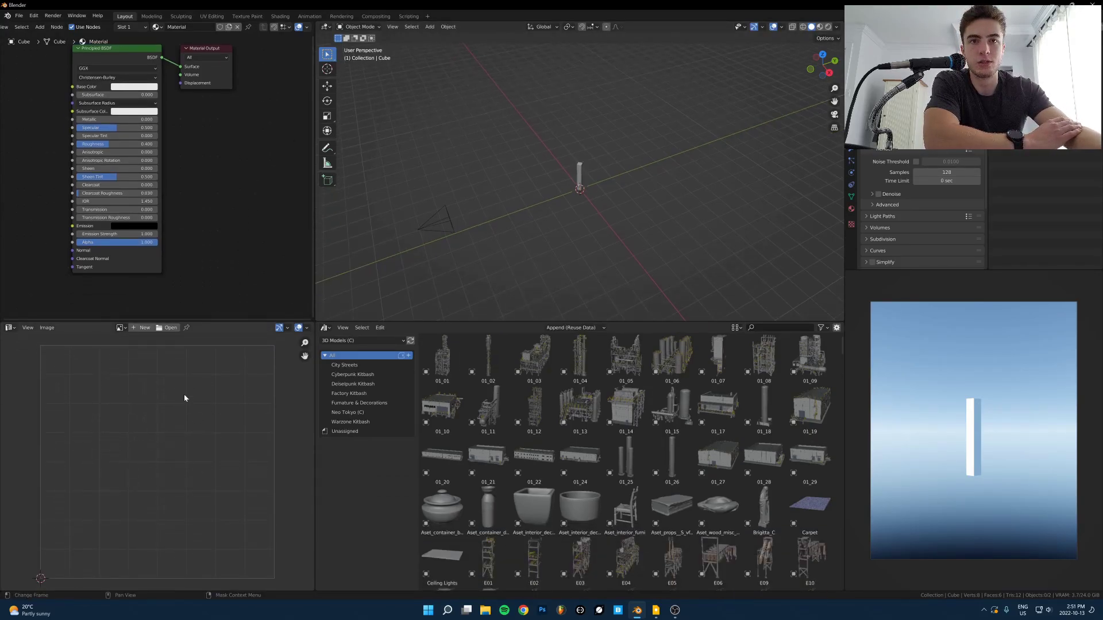
scroll(146, 433, "up", 2, "shift")
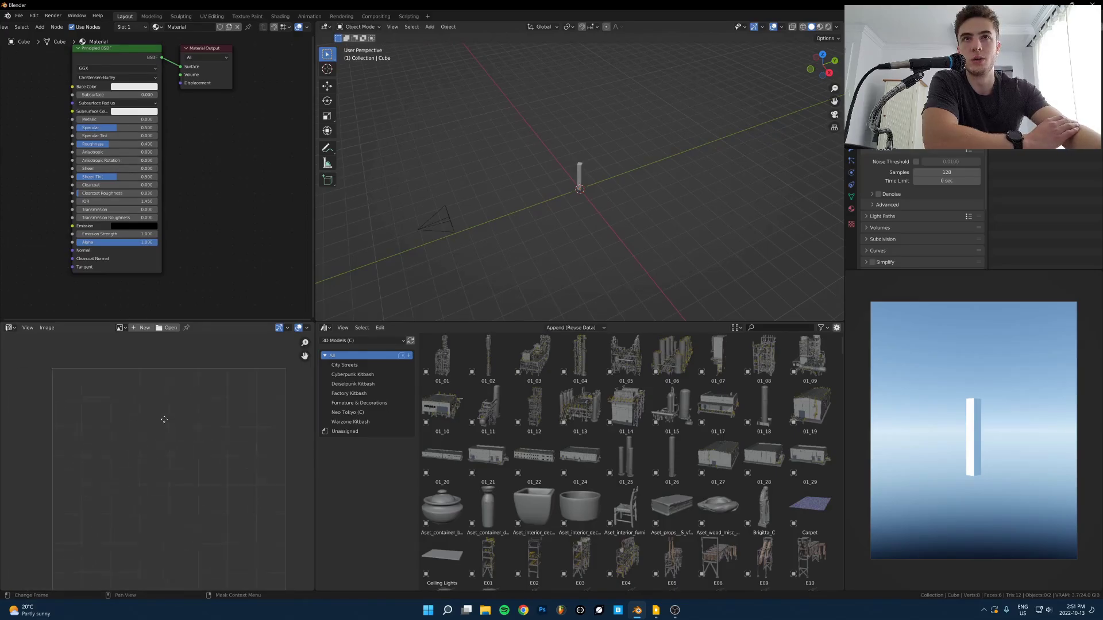
left_click_drag(458, 322, 446, 472)
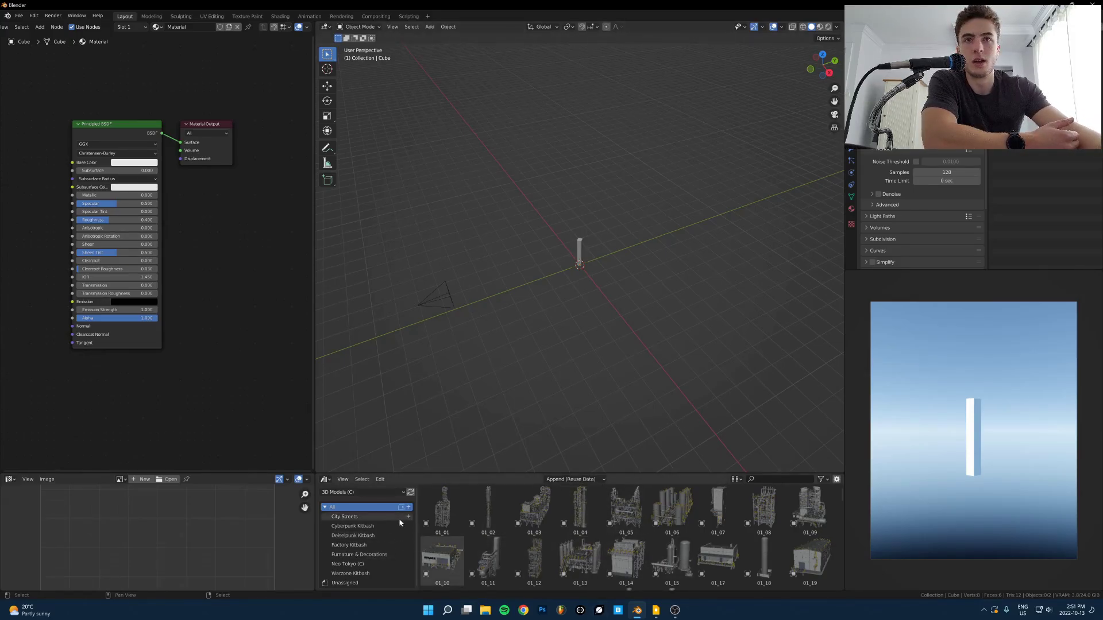
Step: Switch the asset browser to the User Library and zoom the camera viewport in slightly
left_click(344, 492)
left_click(341, 517)
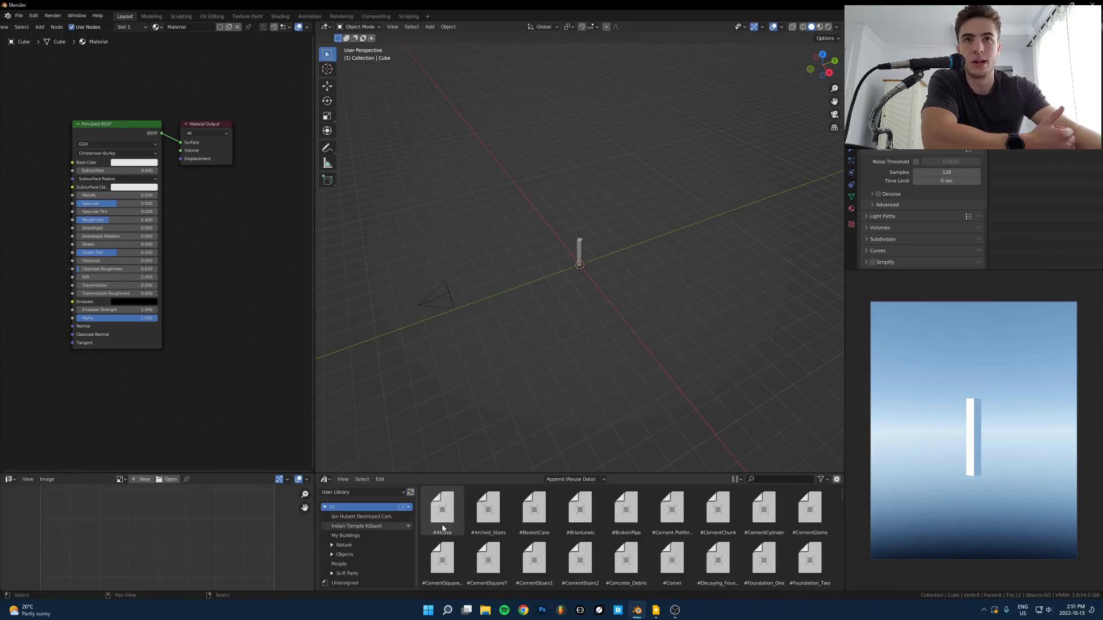
scroll(988, 420, "up", 1)
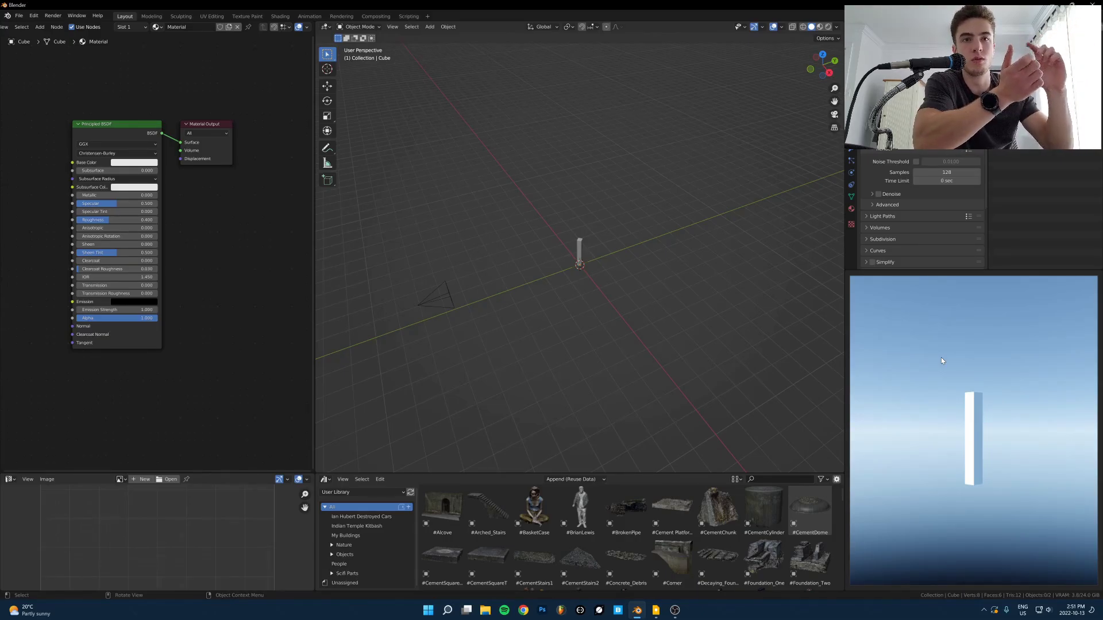
Step: Inspect the cube in the main 3D viewport with Rendered shading, and return the viewport to Solid shading
middle_click_drag(524, 317, 624, 281)
scroll(593, 280, "up", 3)
scroll(623, 281, "down", 4)
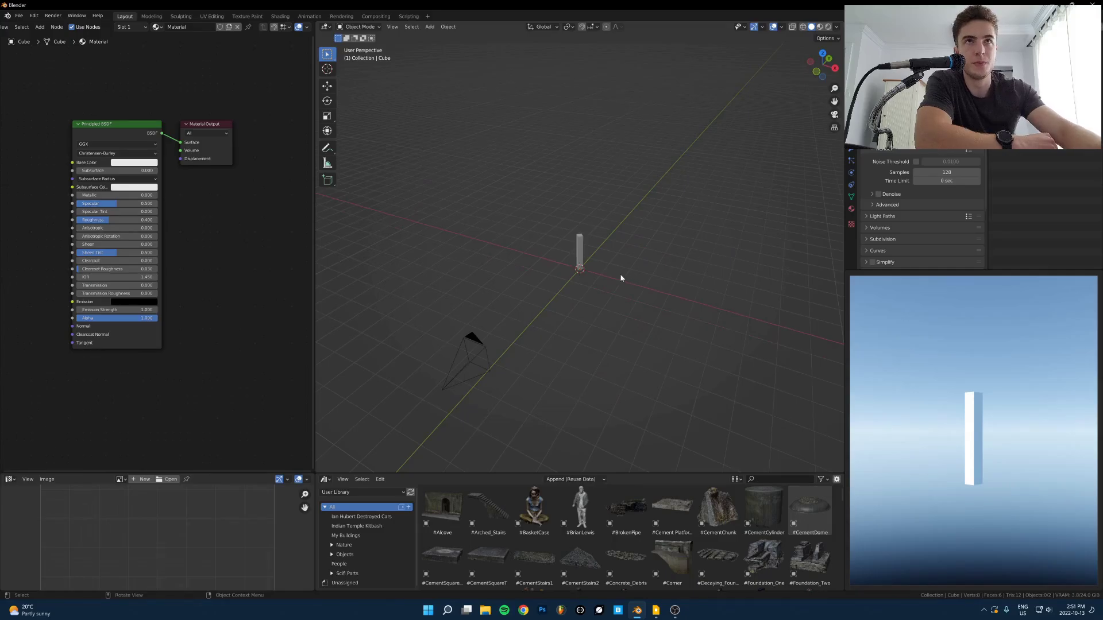
middle_click_drag(621, 278, 649, 282)
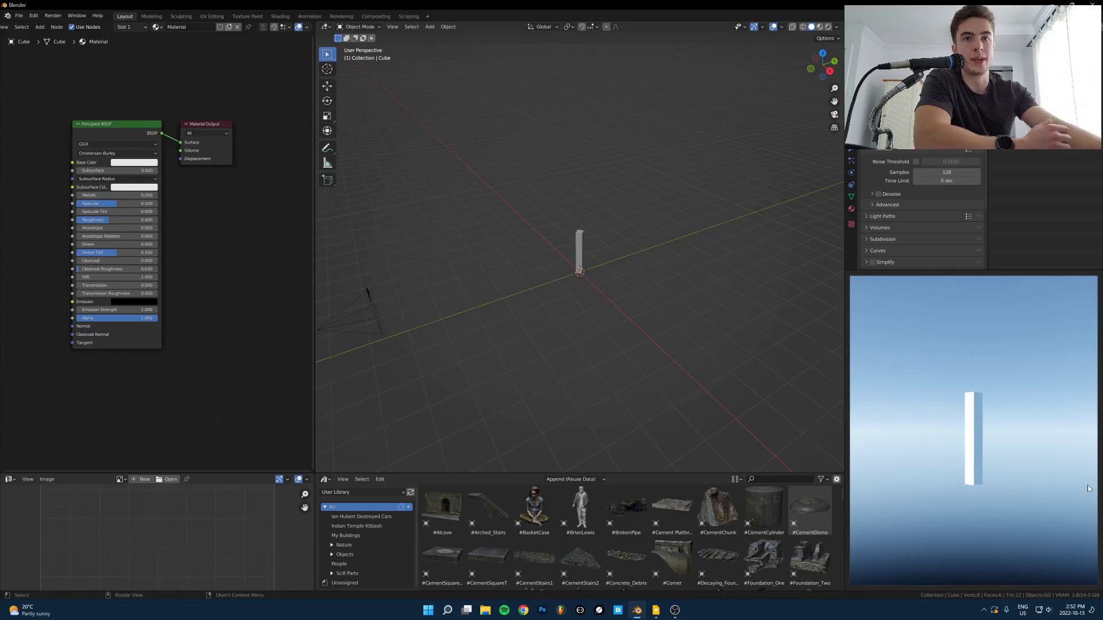
scroll(555, 347, "up", 3)
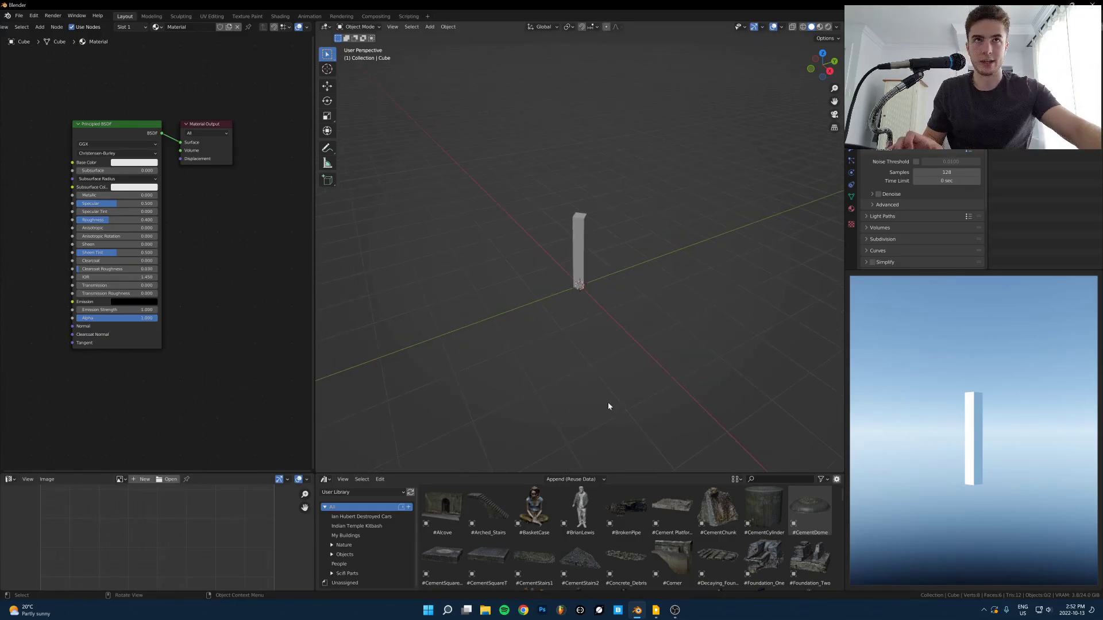
key("z")
scroll(570, 290, "up", 3)
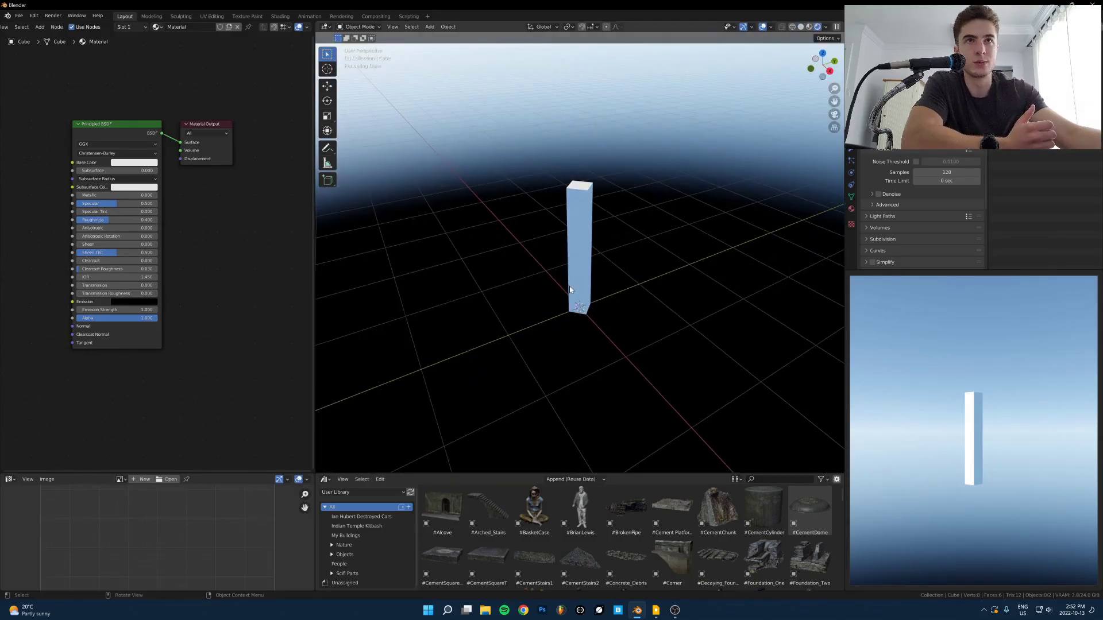
scroll(569, 286, "down", 3)
mouse_move(592, 301)
middle_mouse_down()
mouse_move(612, 309)
mouse_move(605, 303)
middle_mouse_up()
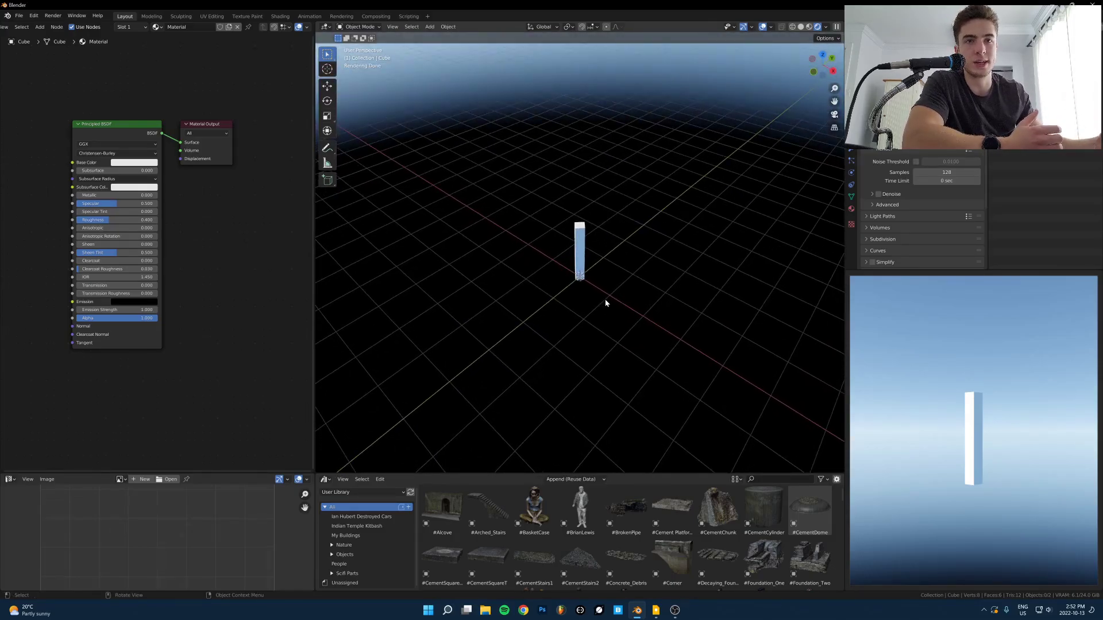
key("z")
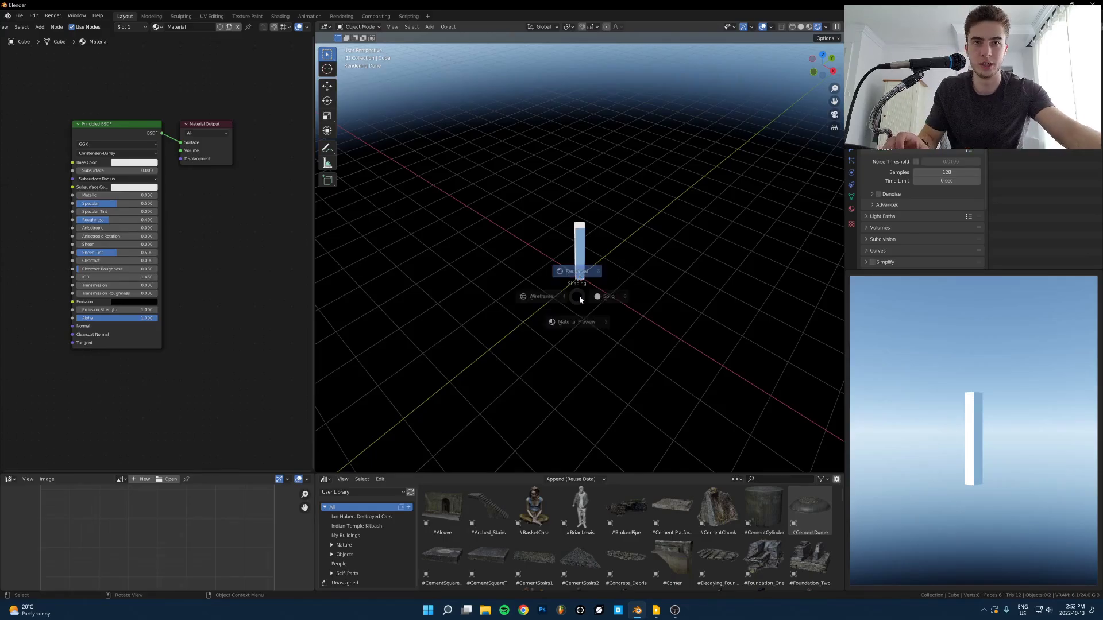
left_click(680, 299)
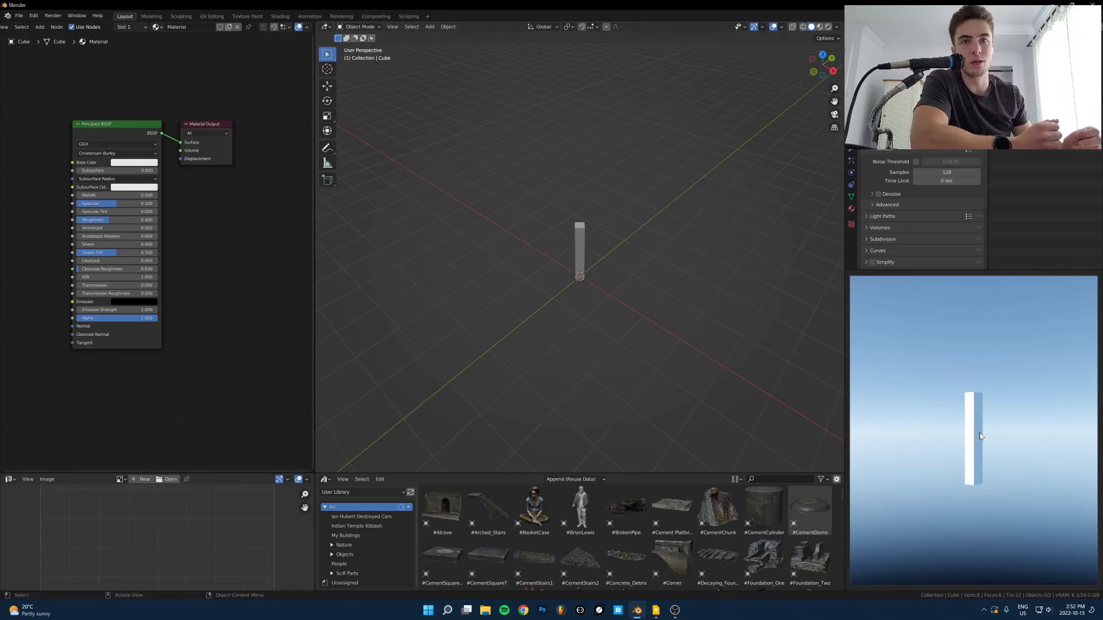
scroll(987, 436, "down", 1)
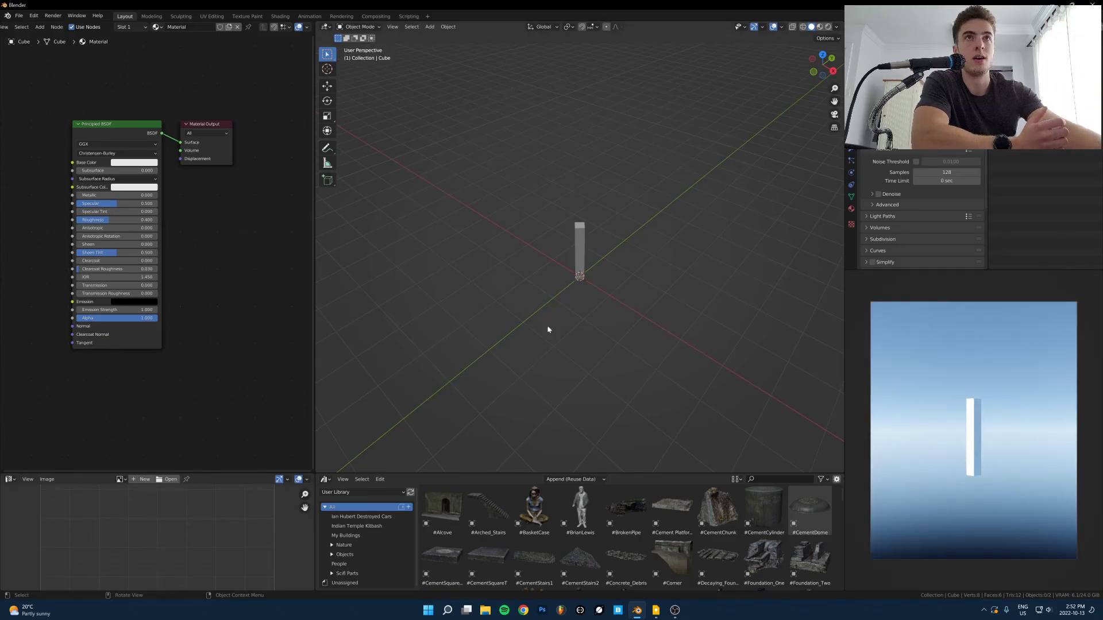
scroll(690, 367, "down", 3)
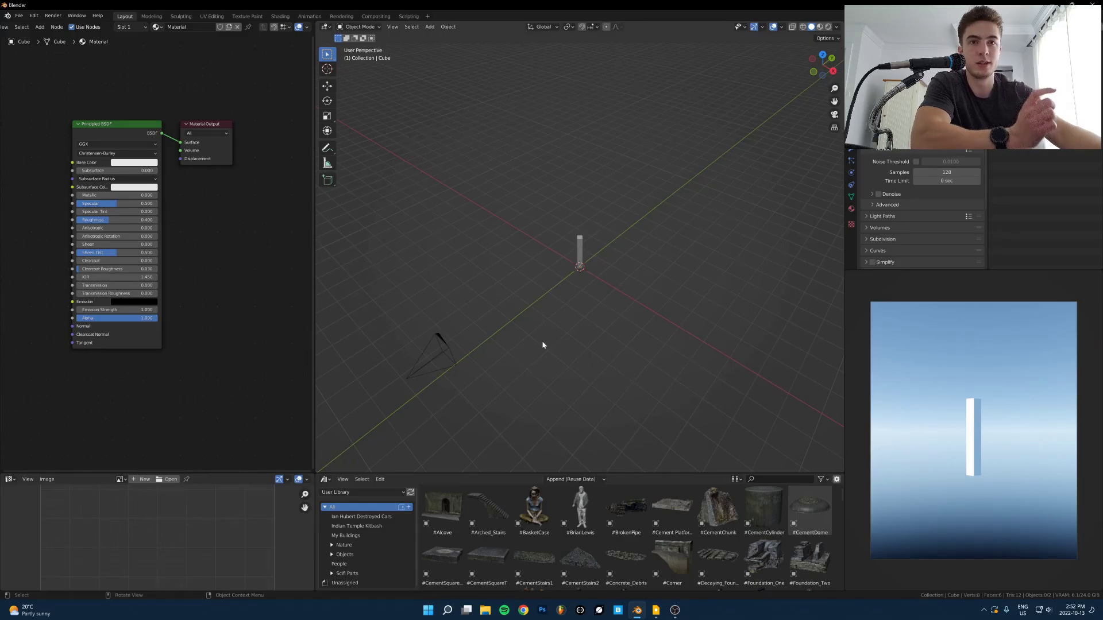
middle_click_drag(566, 337, 683, 322)
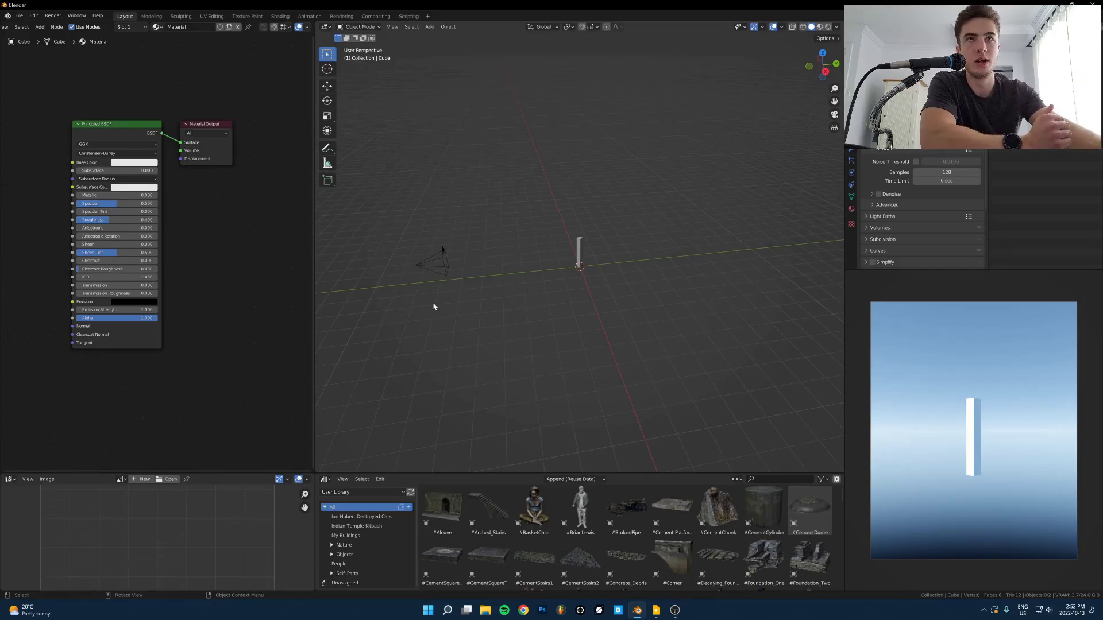
Step: Show the Save Startup File option among the file's default settings
left_click(19, 16)
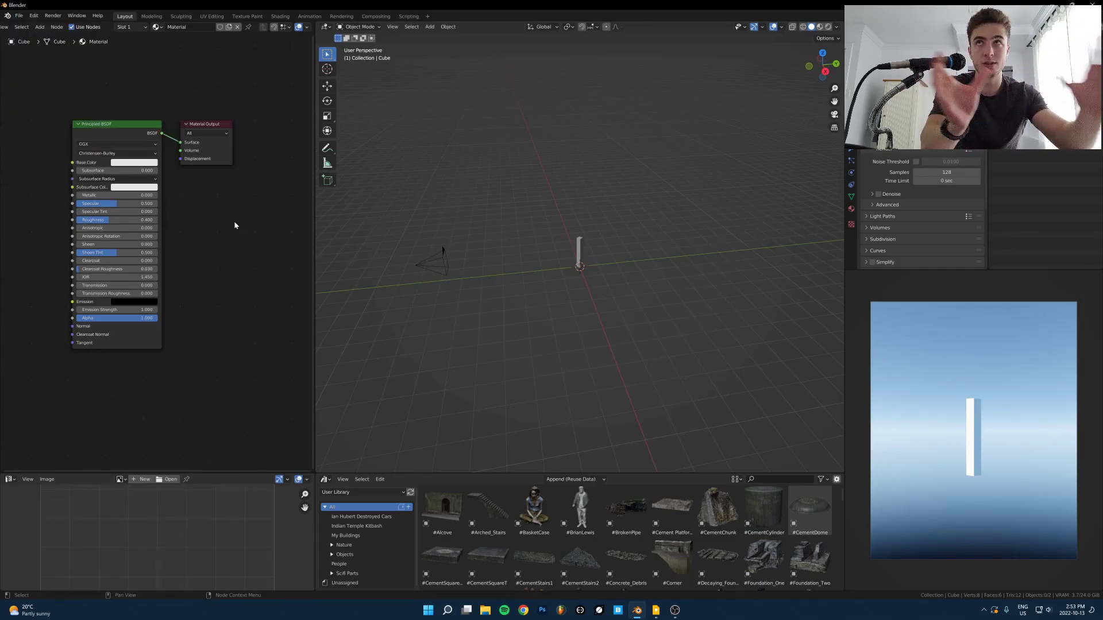
left_click(19, 16)
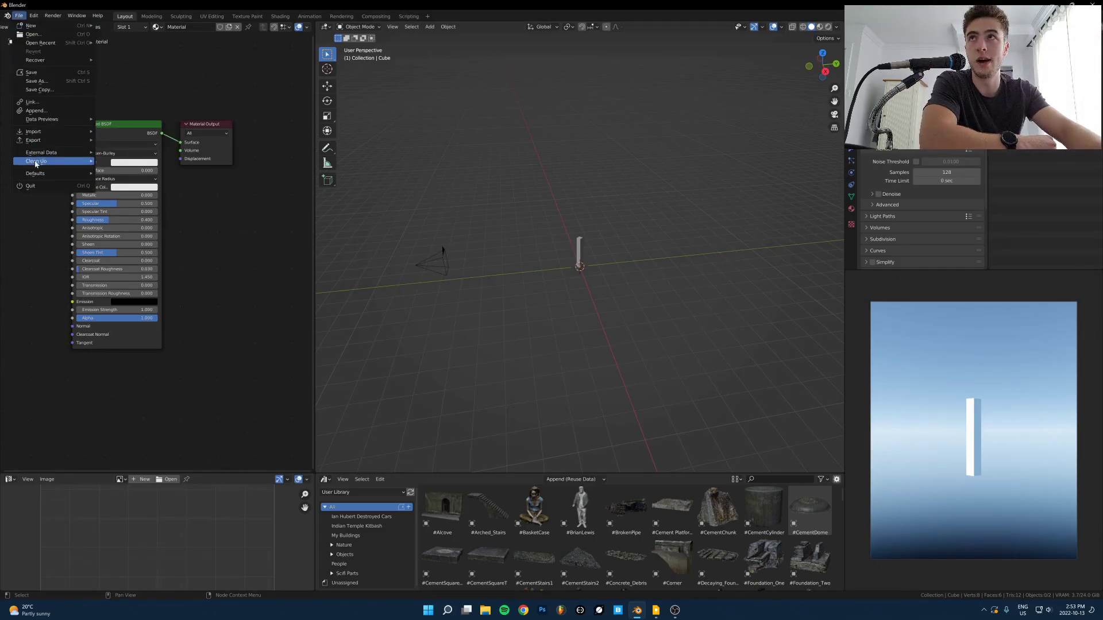
mouse_move(44, 174)
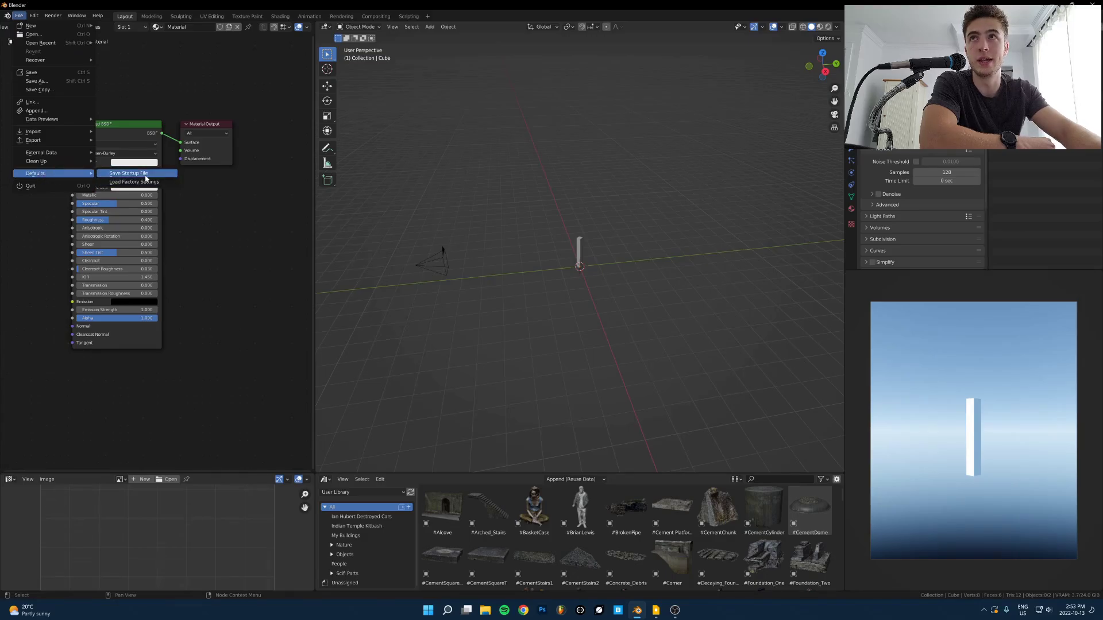
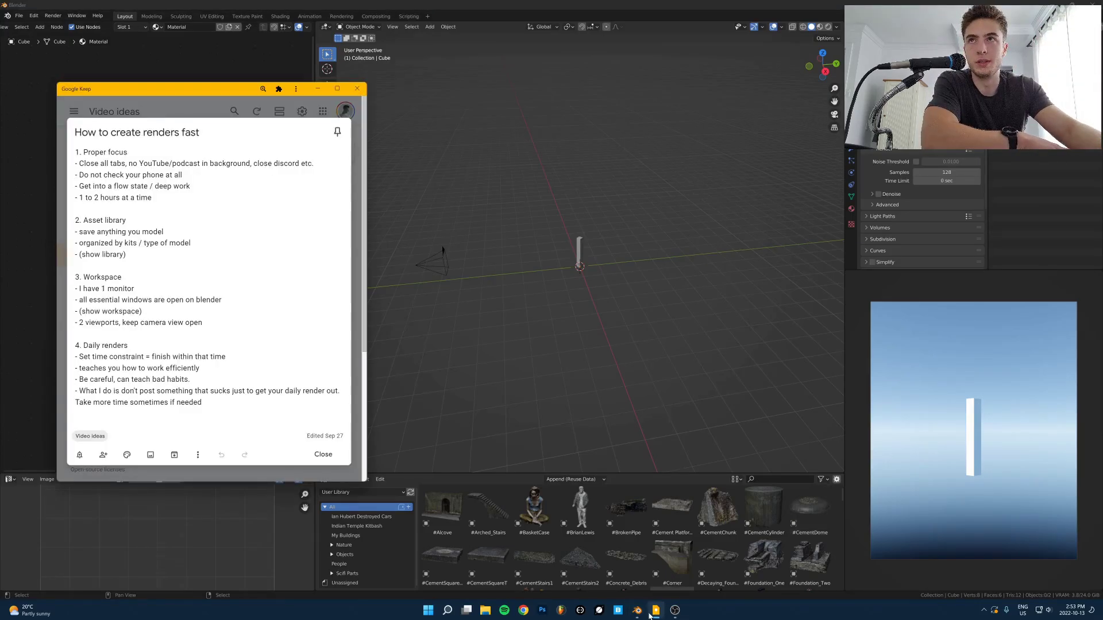
Step: Switch between Blender and the Google Keep note to check the Daily renders section of the video outline
left_click(649, 615)
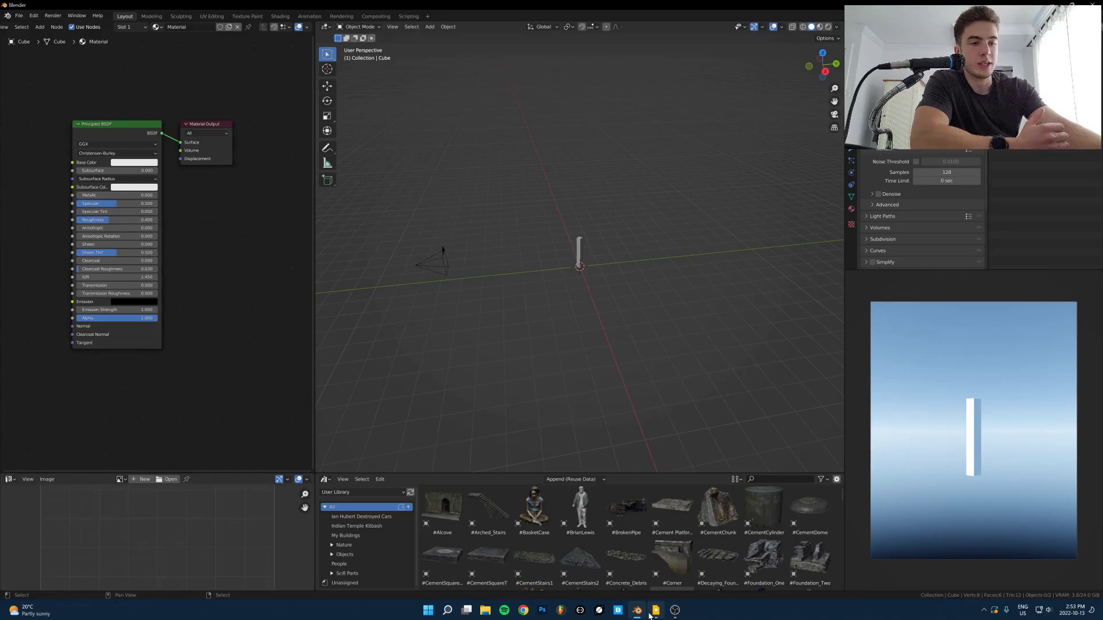
mouse_move(636, 611)
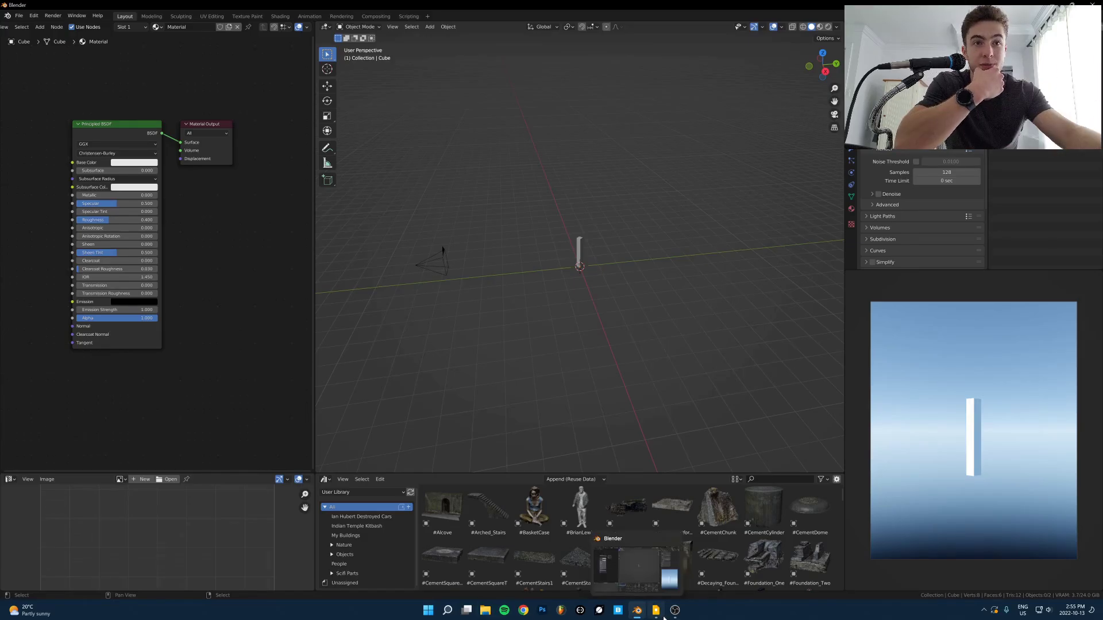
left_click(656, 610)
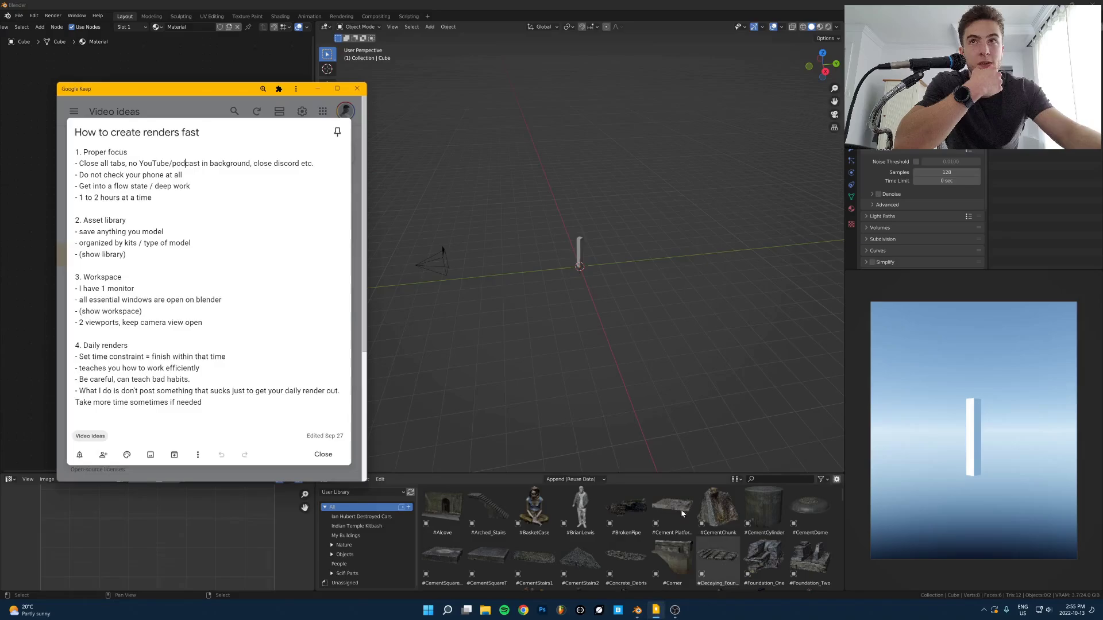
left_click(655, 610)
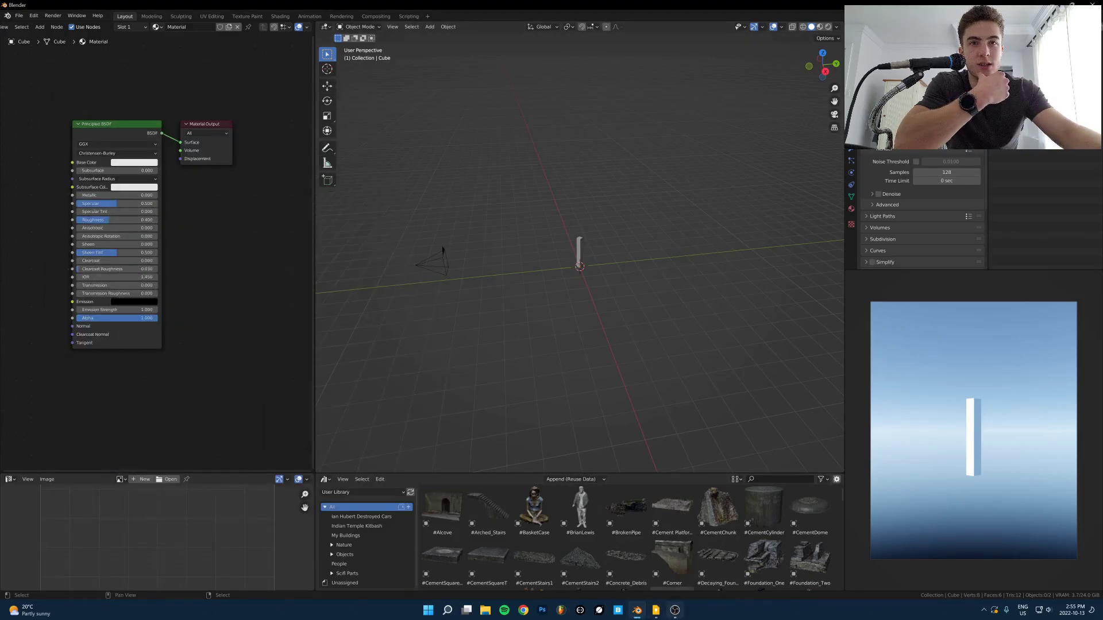
left_click(655, 610)
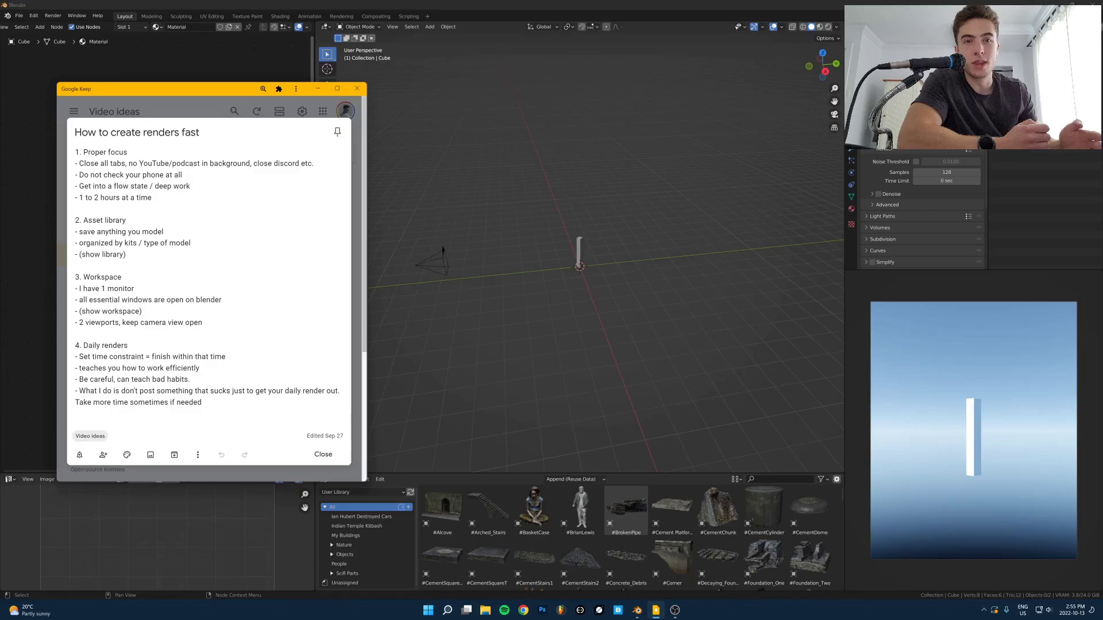